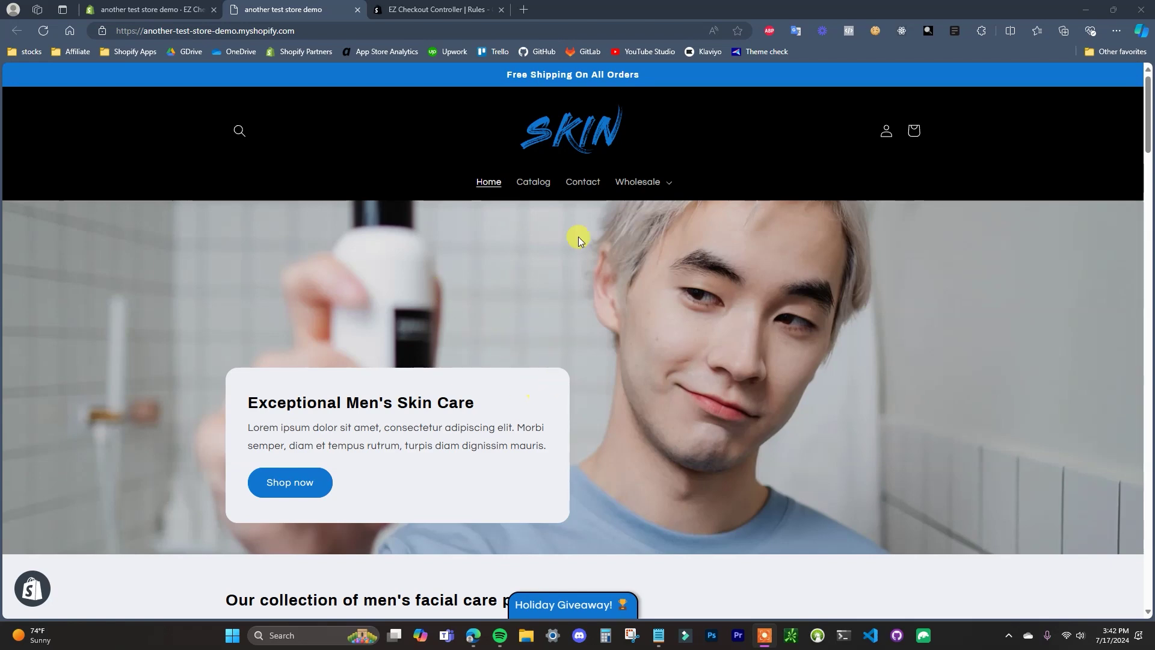
Bring up the EZ Checkout Controller | Rules App Store listing ($5/month with a free trial)
{"action": "left_click", "coordinate": [443, 9]}
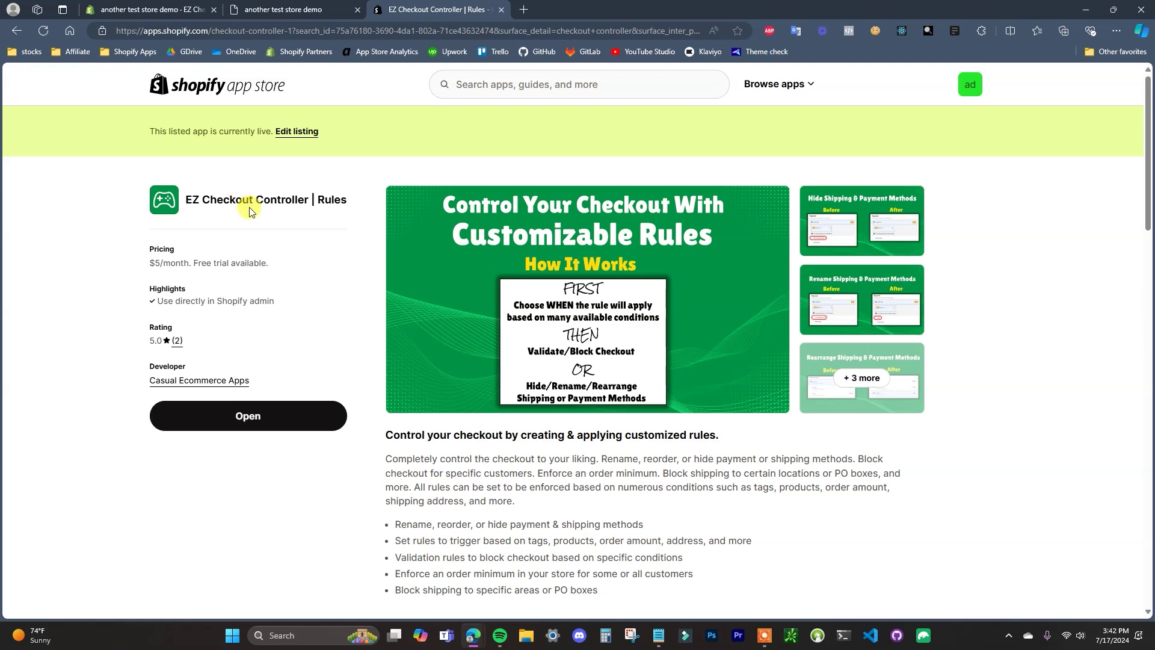
Go to the EZ Checkout Controller dashboard in the store admin and open its checkout validation rules
{"action": "left_click", "coordinate": [136, 4]}
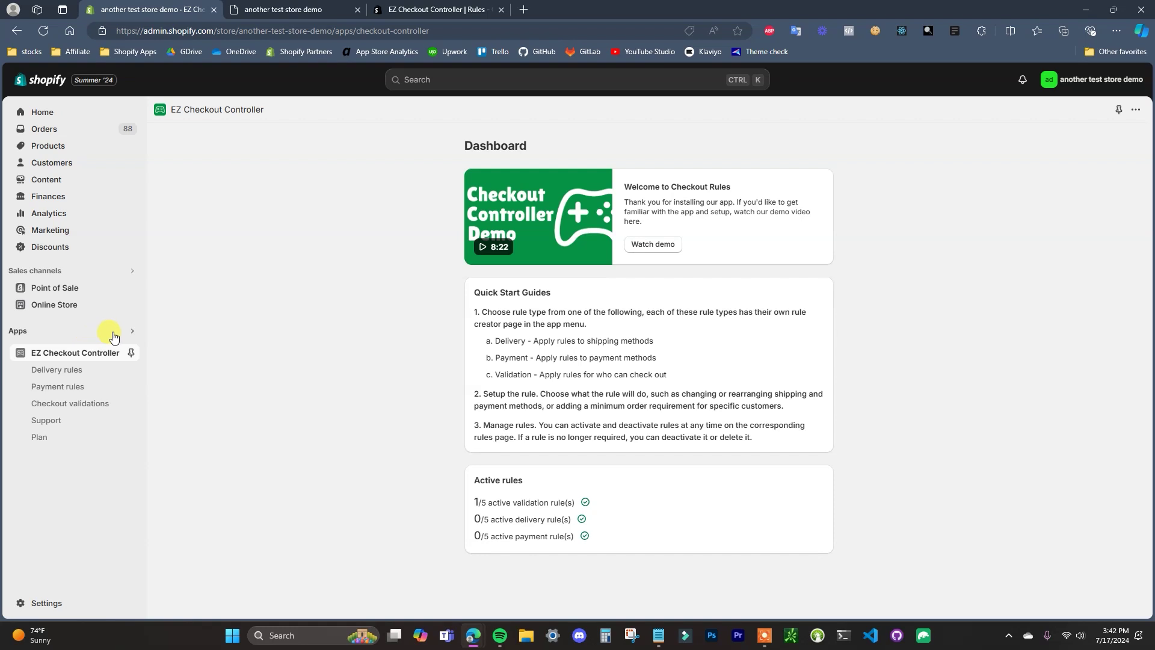
{"action": "left_click", "coordinate": [84, 403]}
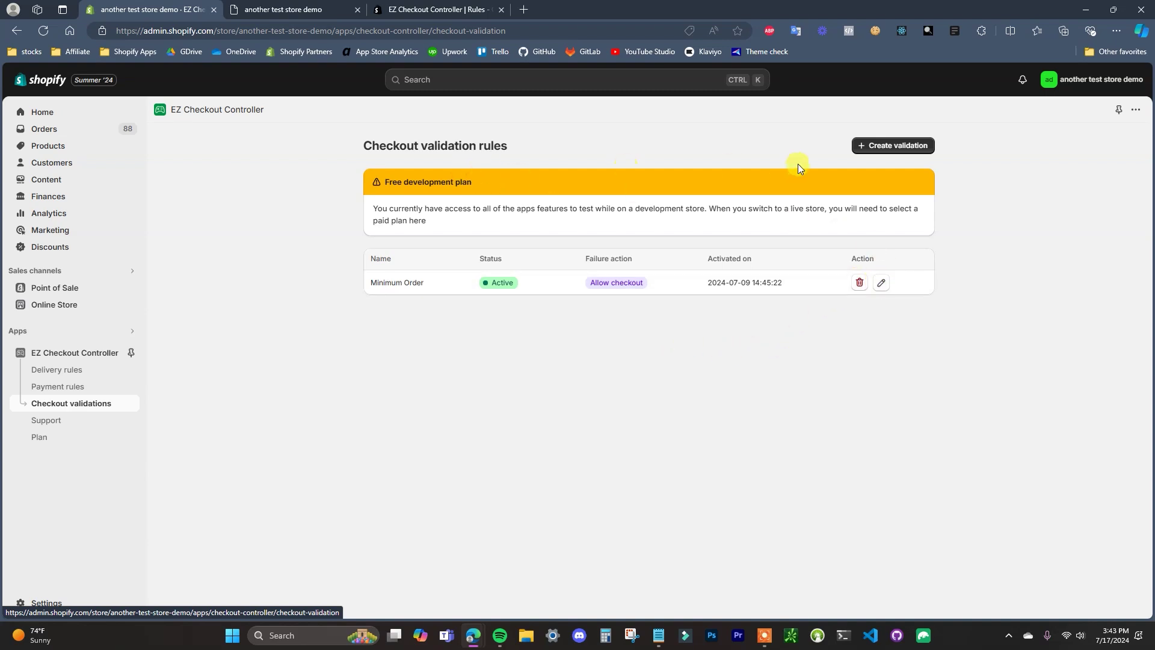
Open the Create validation form for a new checkout rule
{"action": "left_click", "coordinate": [890, 146]}
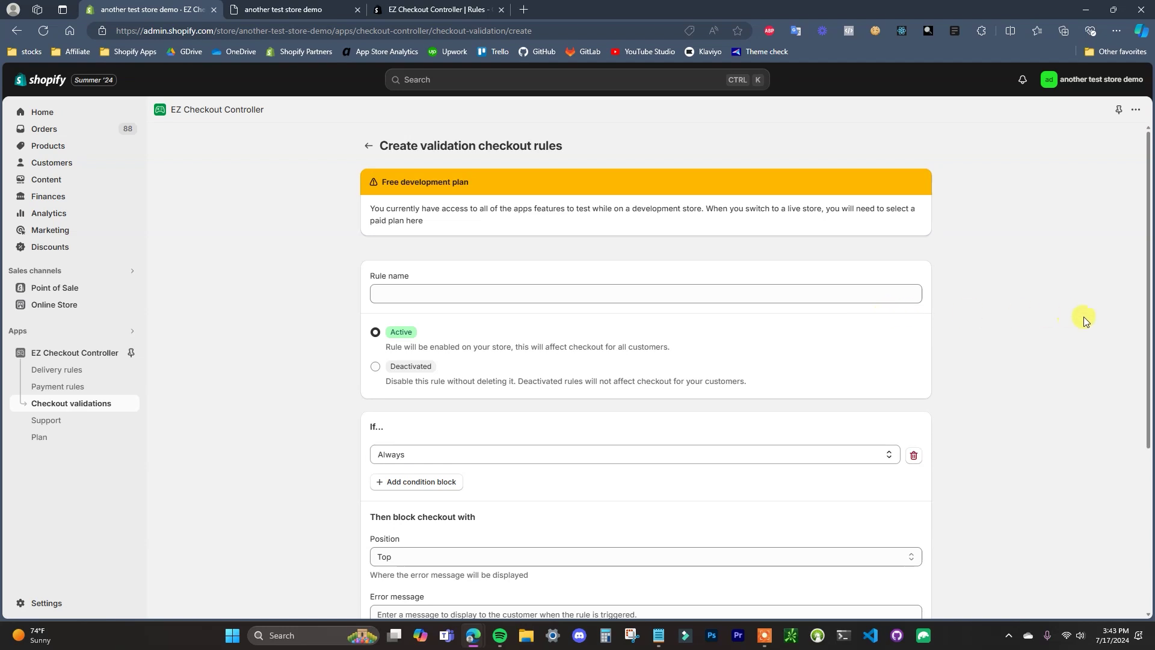
Name the new validation rule 'Block Shipping Canada'
{"action": "scroll", "coordinate": [1088, 318], "scroll_direction": "down", "scroll_amount": 1}
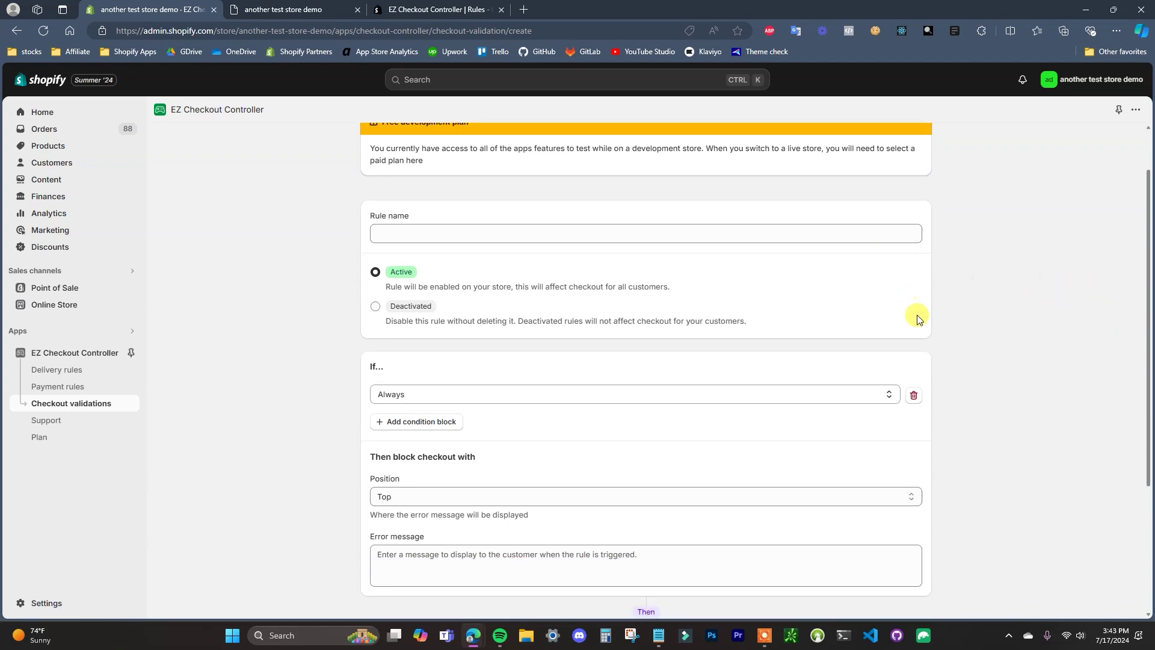
{"action": "left_click", "coordinate": [806, 233]}
{"action": "type", "text": "Block Shipping Canada"}
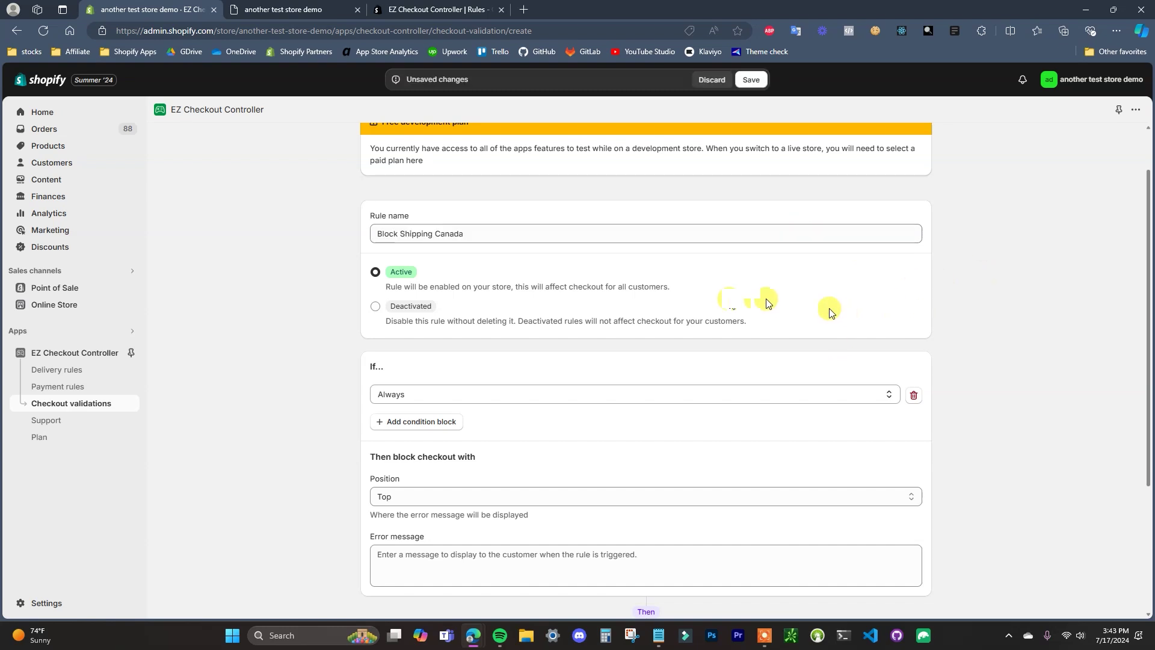
{"action": "scroll", "coordinate": [761, 304], "scroll_direction": "down", "scroll_amount": 1}
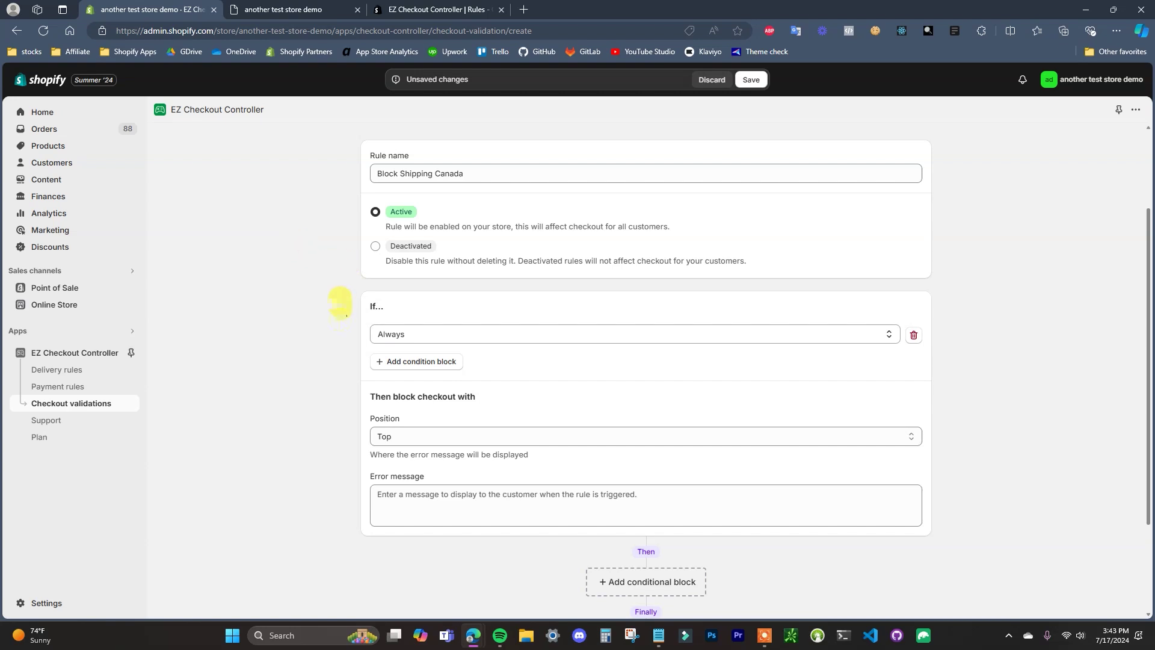
Change the rule's If condition from Always to Country Equals
{"action": "left_click", "coordinate": [480, 332]}
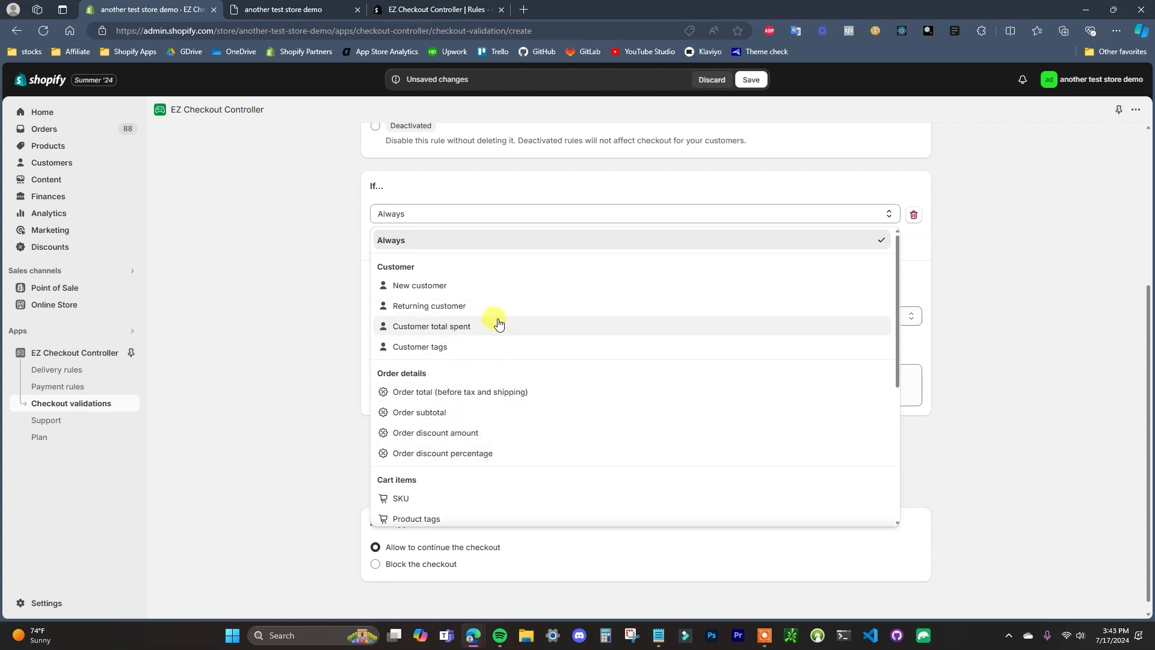
{"action": "scroll", "coordinate": [523, 320], "scroll_direction": "down", "scroll_amount": 5}
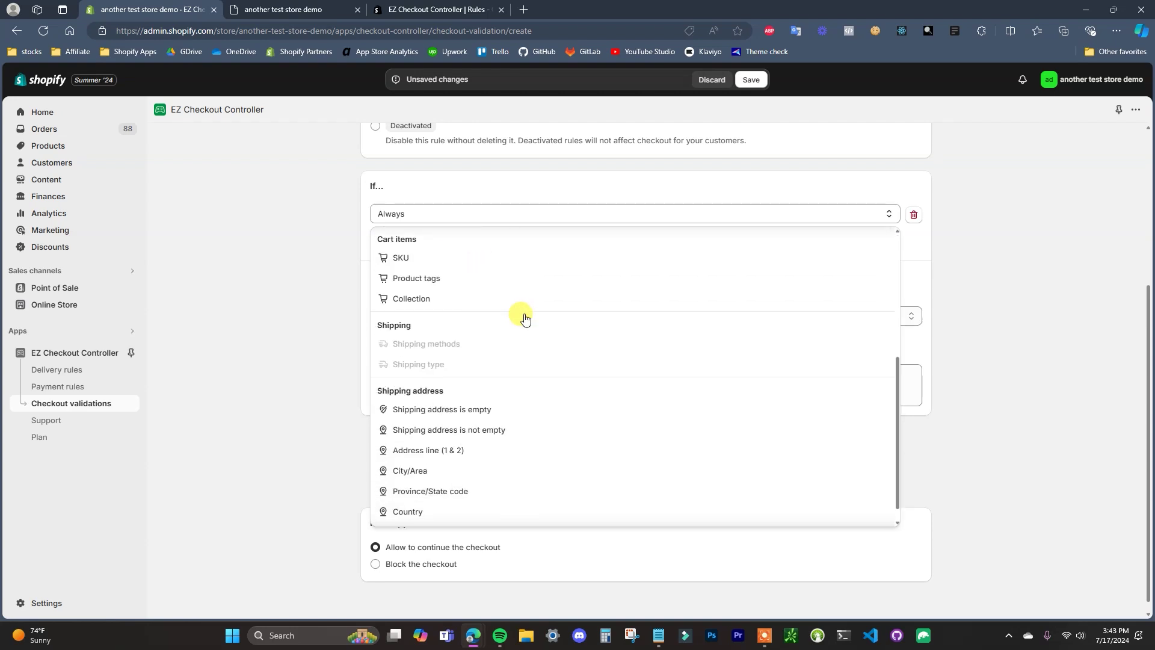
{"action": "left_click", "coordinate": [411, 493]}
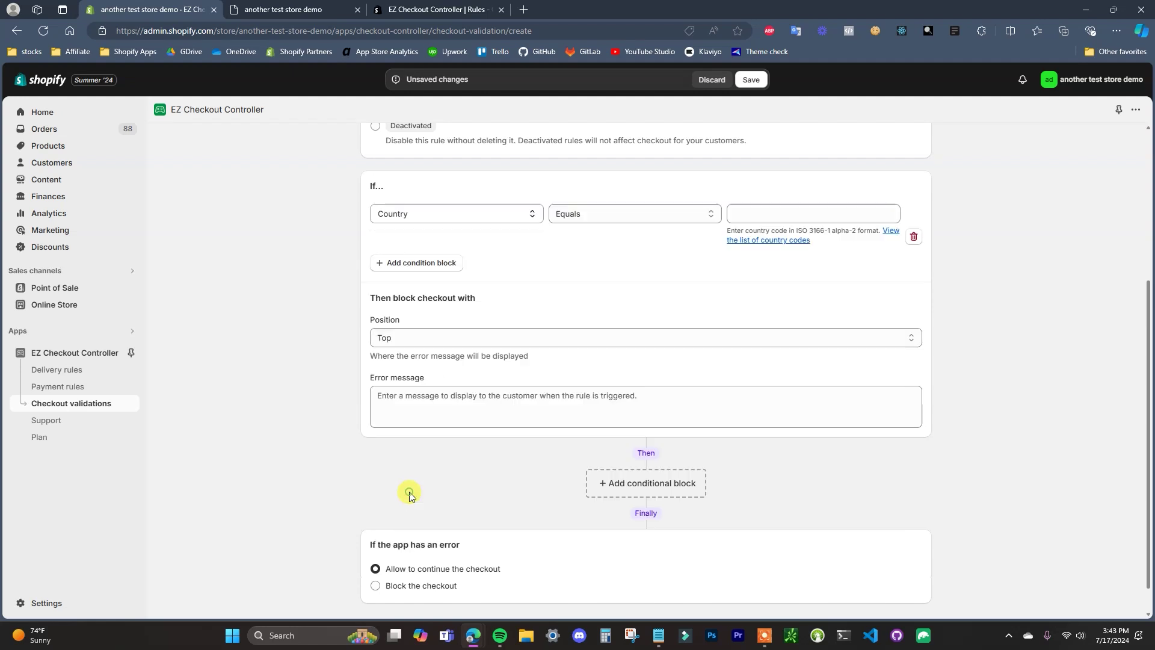
{"action": "scroll", "coordinate": [680, 297], "scroll_direction": "up", "scroll_amount": 1}
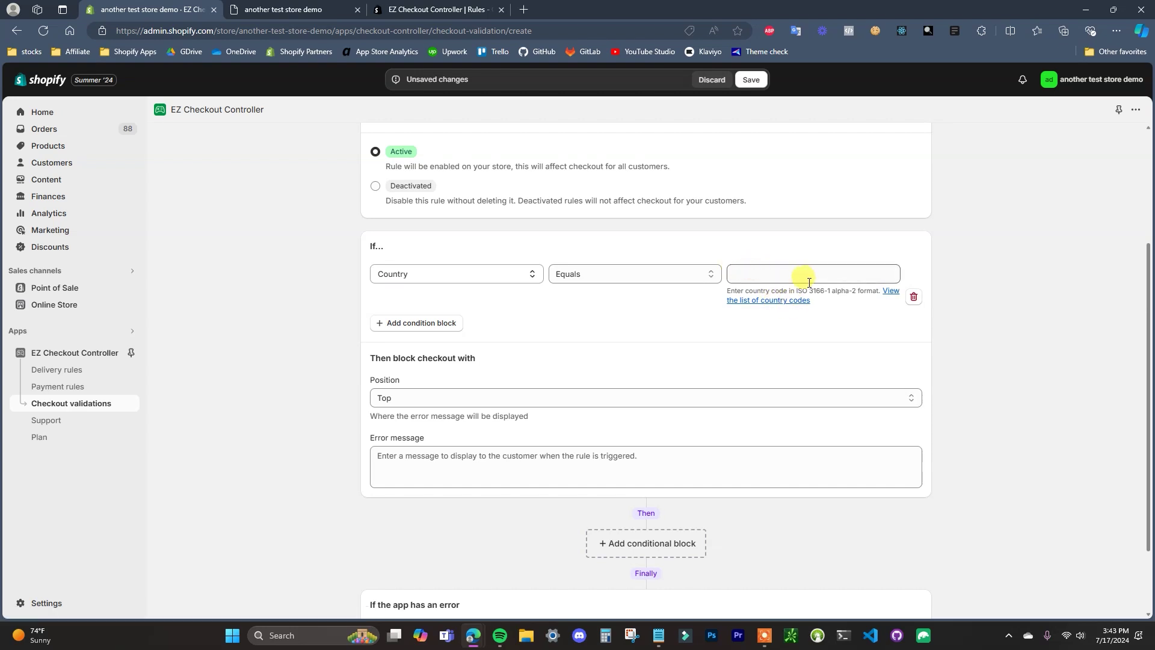
Search the Shopify.dev country code list for Canada to find its code, CA
{"action": "left_click", "coordinate": [768, 299]}
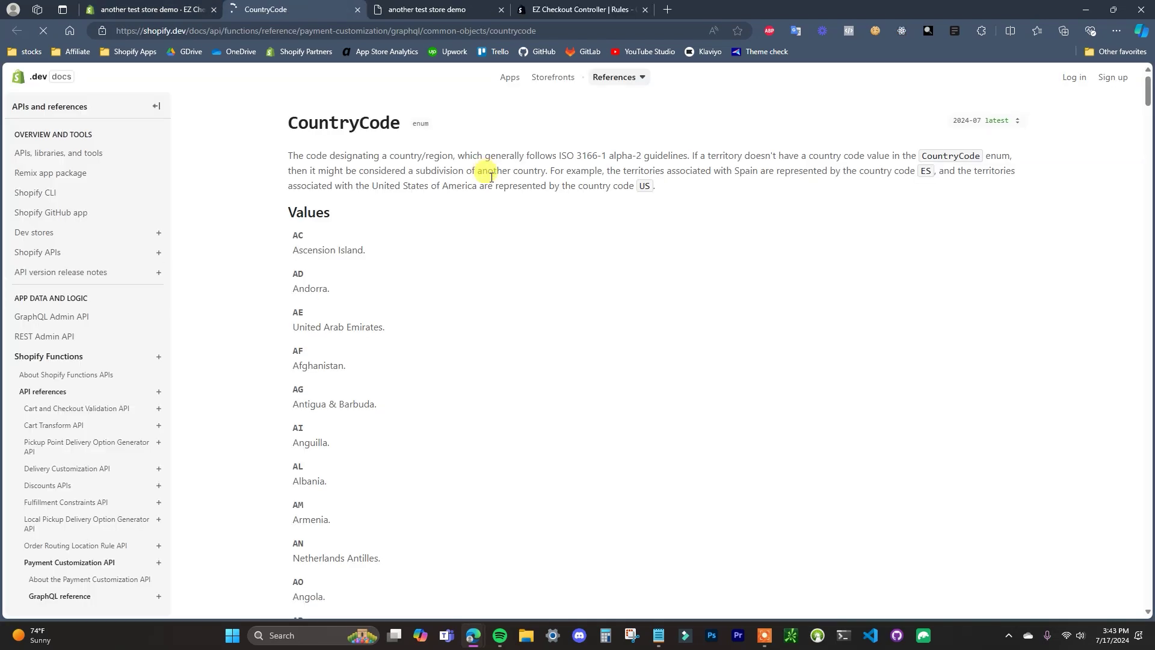
{"action": "key", "text": "ctrl+f"}
{"action": "type", "text": "canada"}
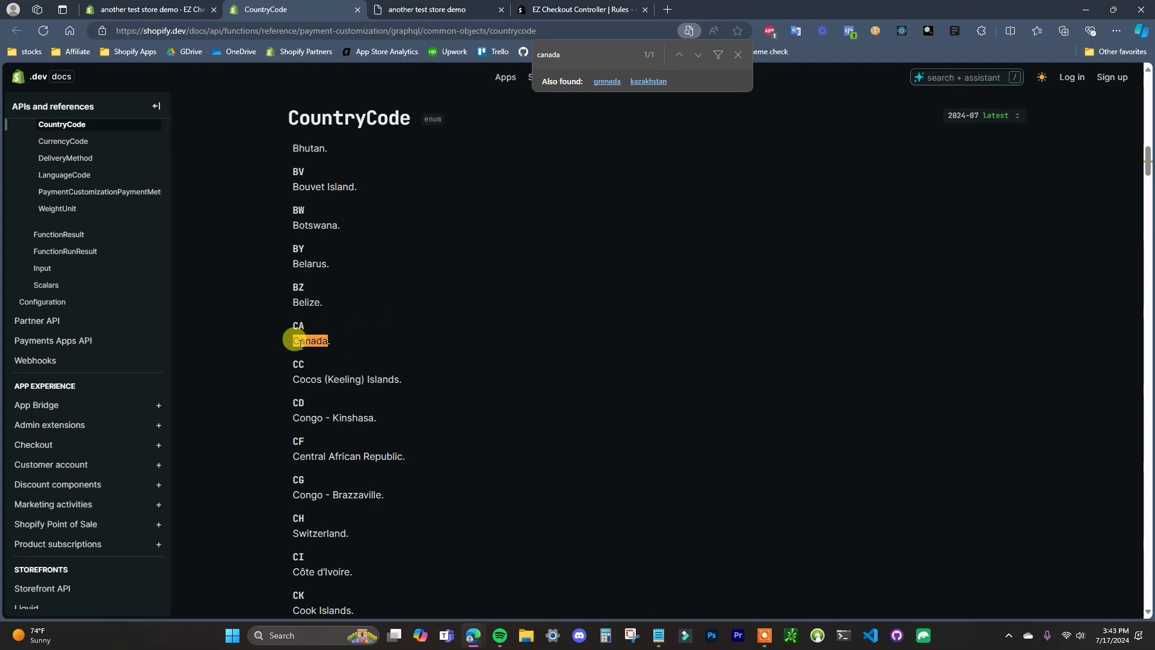
Return to the new rule and start entering the country value
{"action": "left_click", "coordinate": [146, 7]}
{"action": "left_click", "coordinate": [790, 272]}
{"action": "type", "text": "CAnada"}
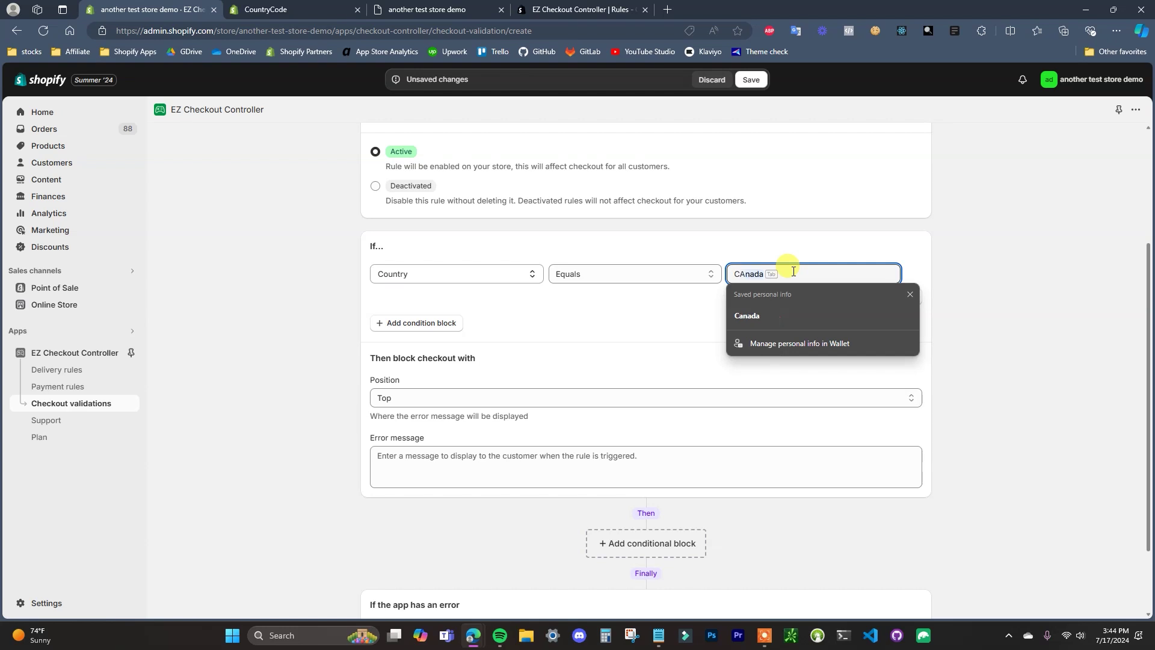
Set the country to CA and paste the error 'Sorry we do not ship to Canada.'
{"action": "left_click", "coordinate": [1005, 265]}
{"action": "left_click", "coordinate": [448, 461]}
{"action": "type", "text": "Sorry we do not ship to Canada"}
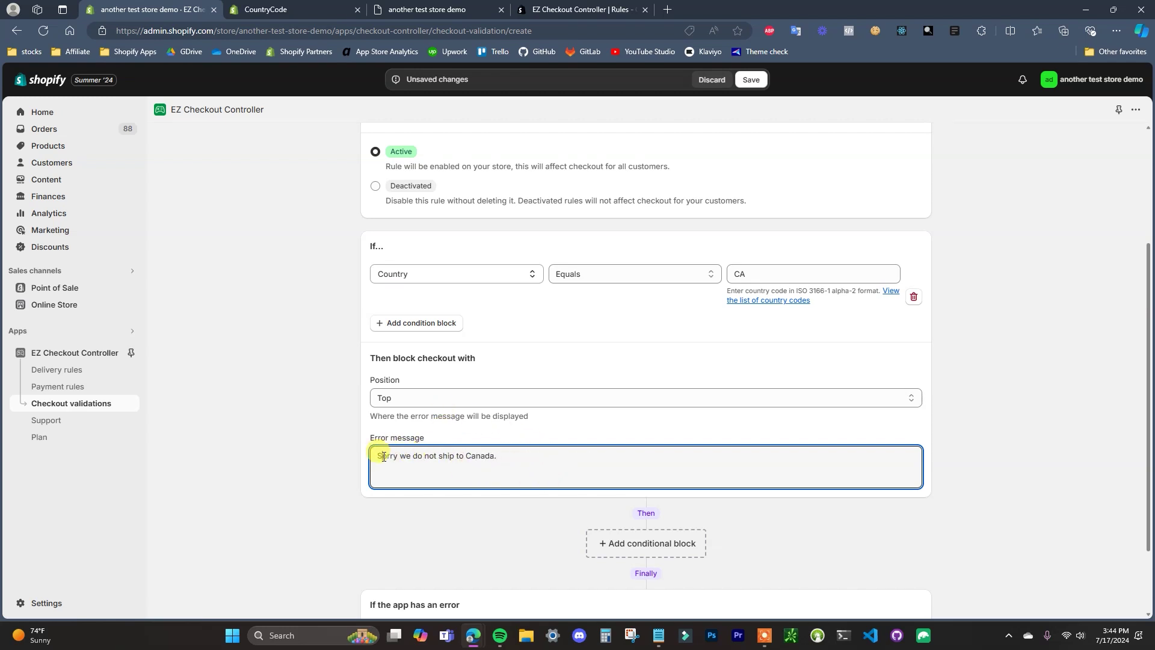
{"action": "left_click_drag", "start_coordinate": [378, 455], "coordinate": [529, 461]}
{"action": "left_click", "coordinate": [454, 457]}
Keep the error position at Top and save the Block Shipping Canada rule
{"action": "left_click", "coordinate": [557, 392]}
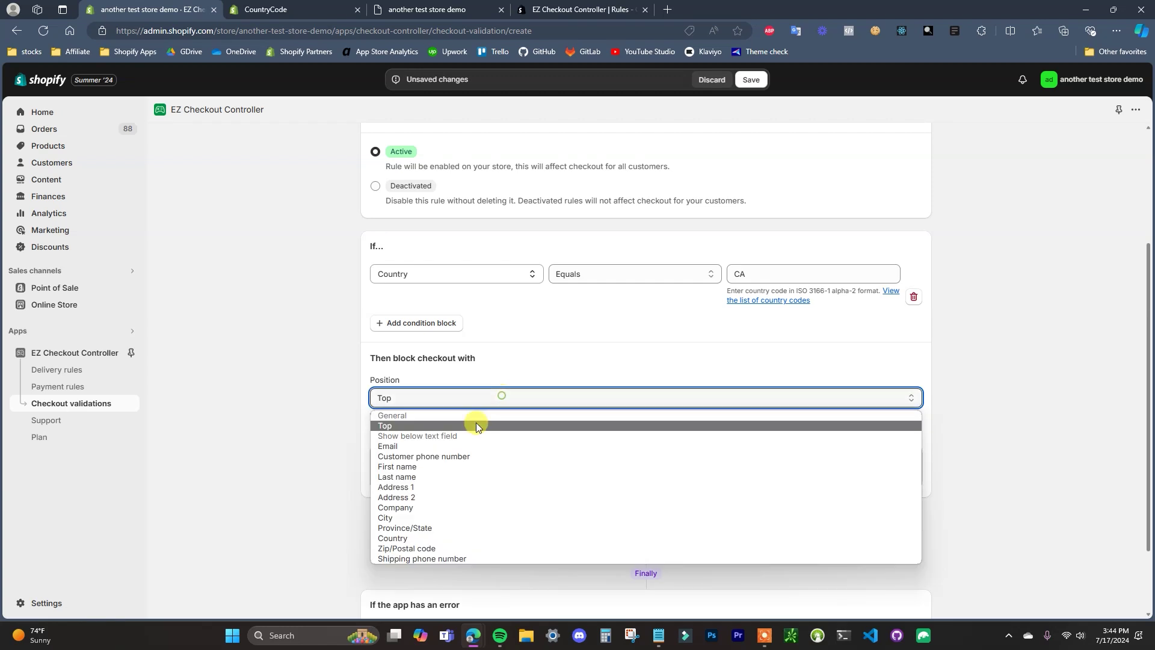
{"action": "left_click", "coordinate": [337, 436]}
{"action": "scroll", "coordinate": [664, 419], "scroll_direction": "up", "scroll_amount": 1}
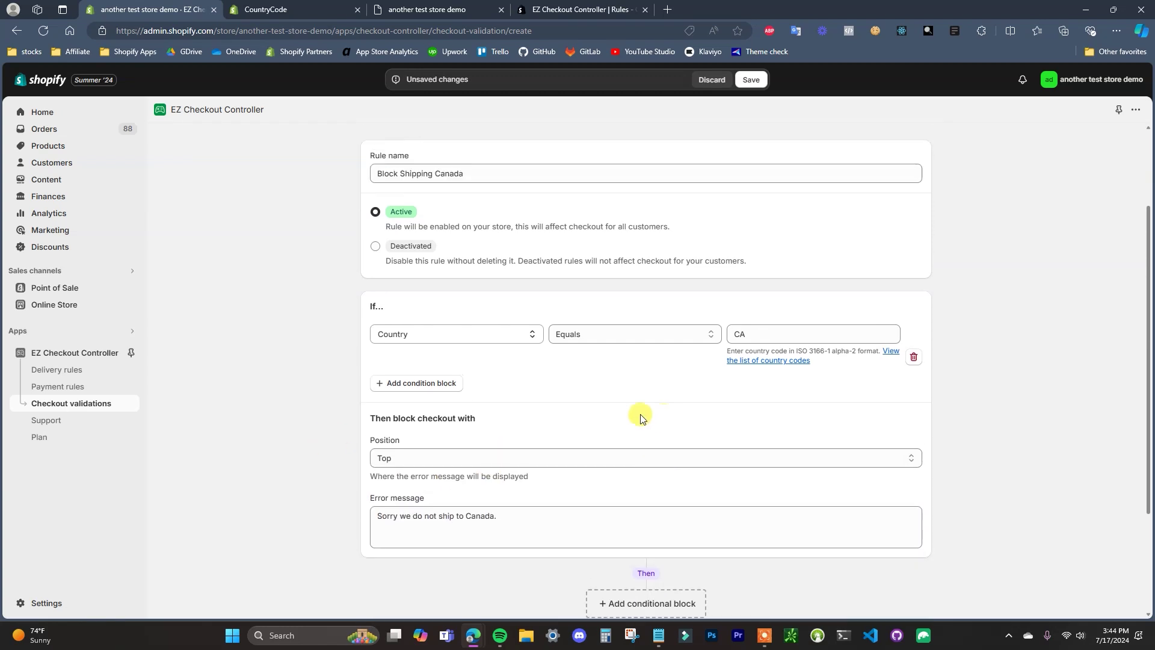
{"action": "left_click", "coordinate": [749, 81]}
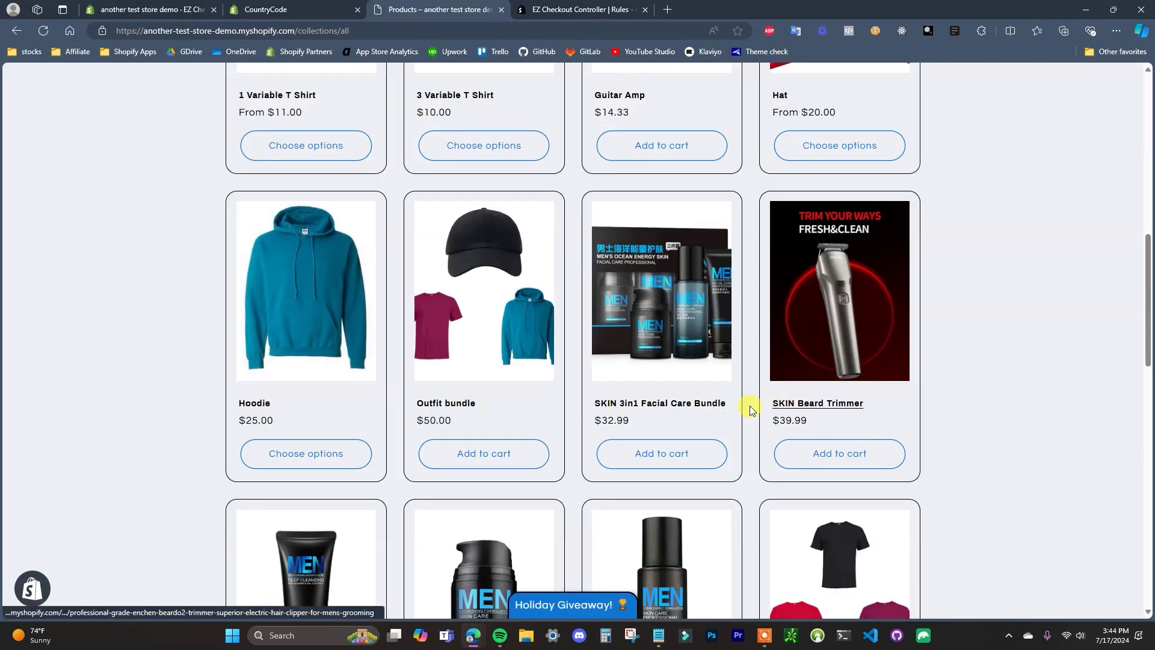
Add a Blue/Small Hoodie ($25.00) to the cart and proceed to checkout
{"action": "left_click", "coordinate": [276, 391]}
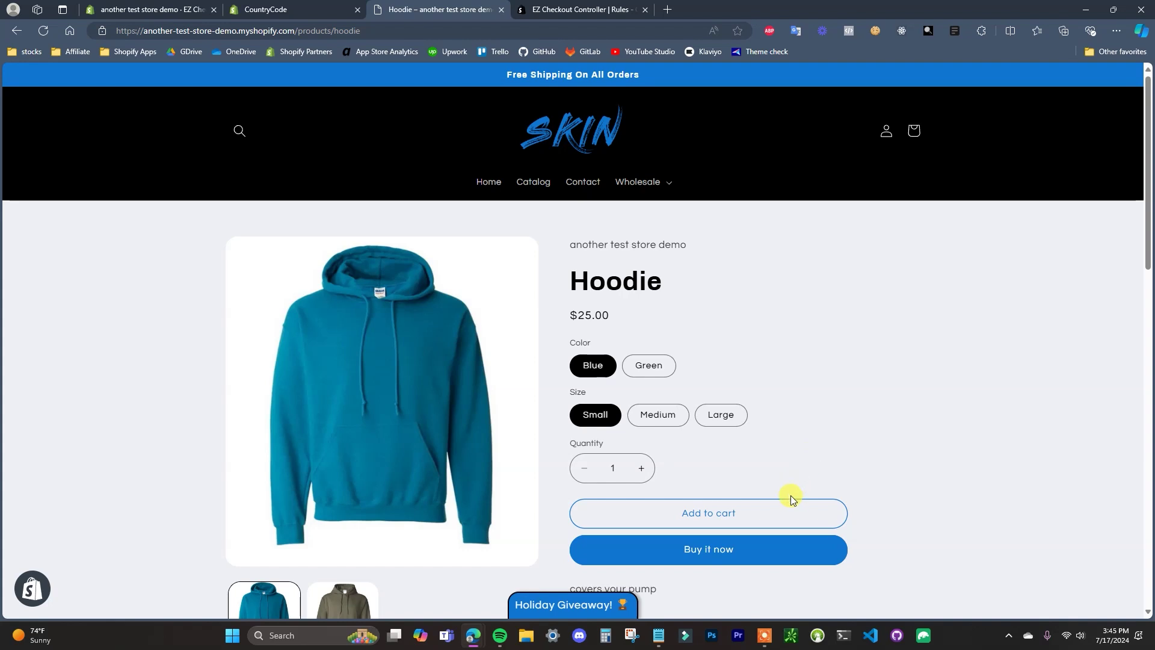
{"action": "left_click", "coordinate": [730, 516]}
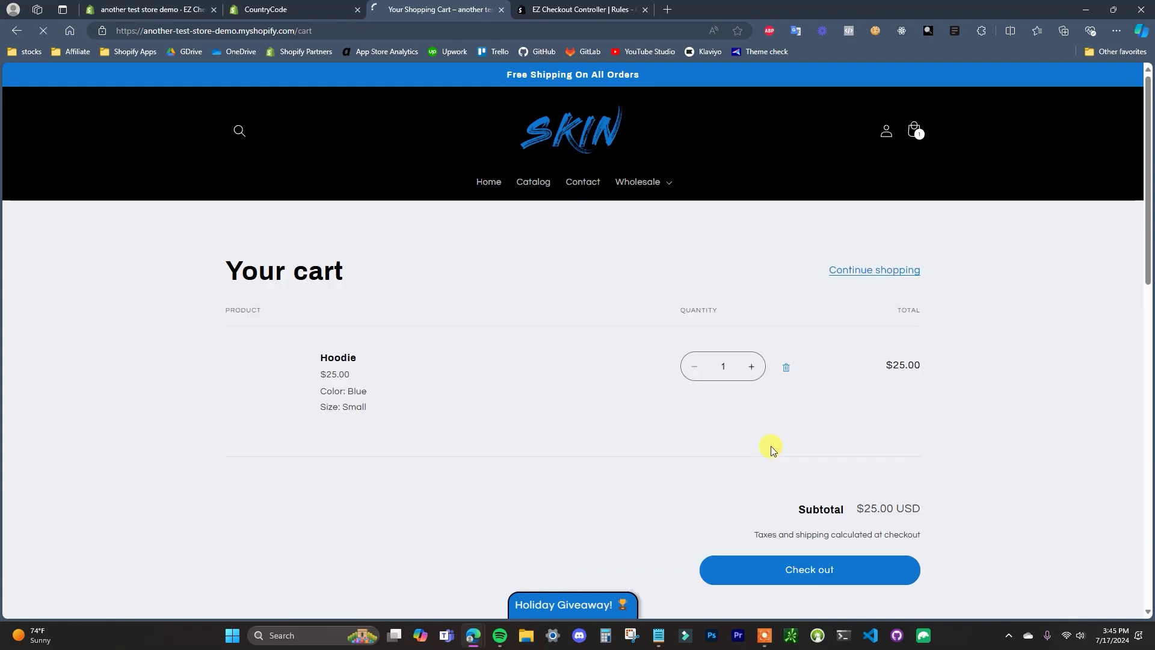
{"action": "left_click", "coordinate": [834, 570]}
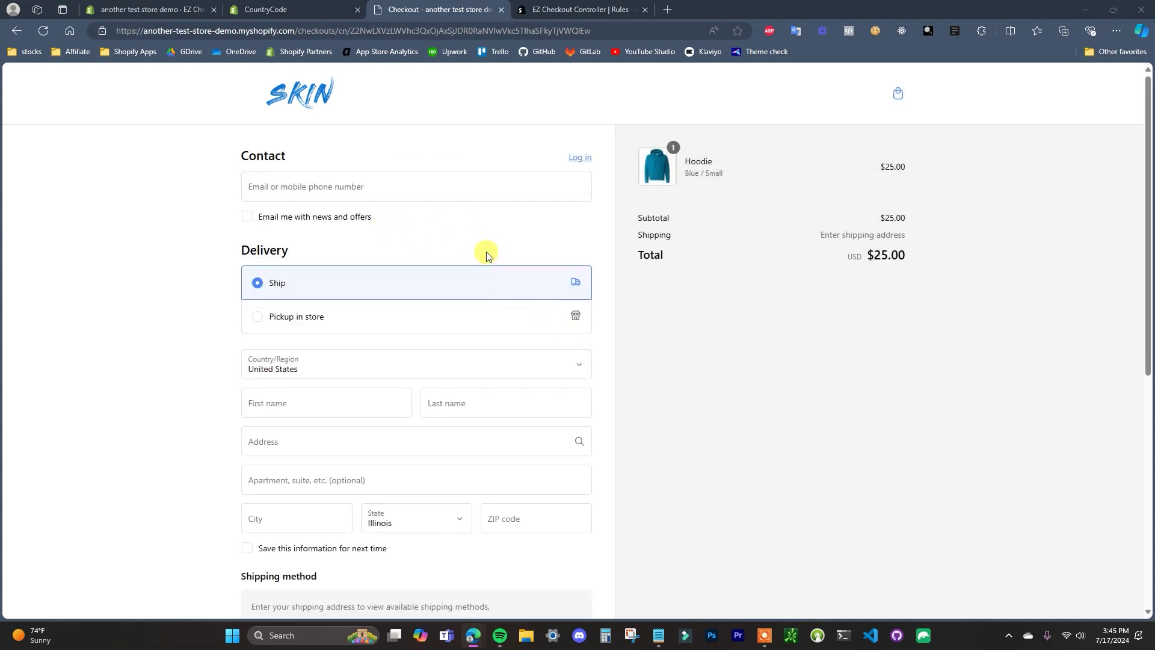
Change the checkout shipping country to Canada
{"action": "left_click", "coordinate": [543, 368]}
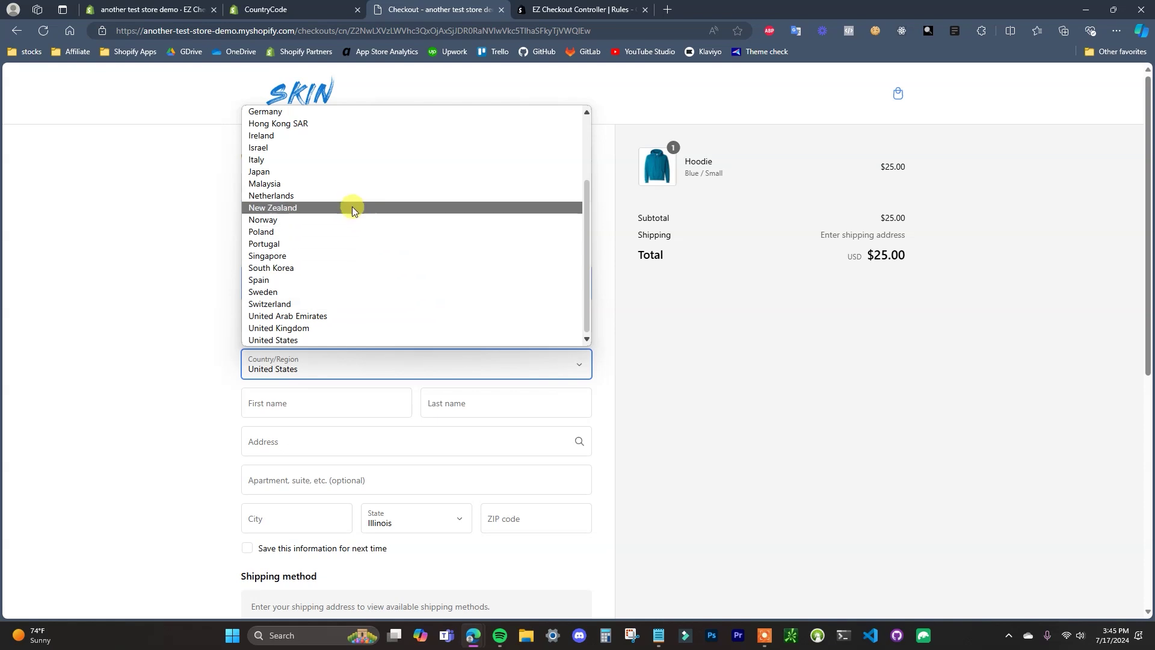
{"action": "scroll", "coordinate": [343, 250], "scroll_direction": "up", "scroll_amount": 3}
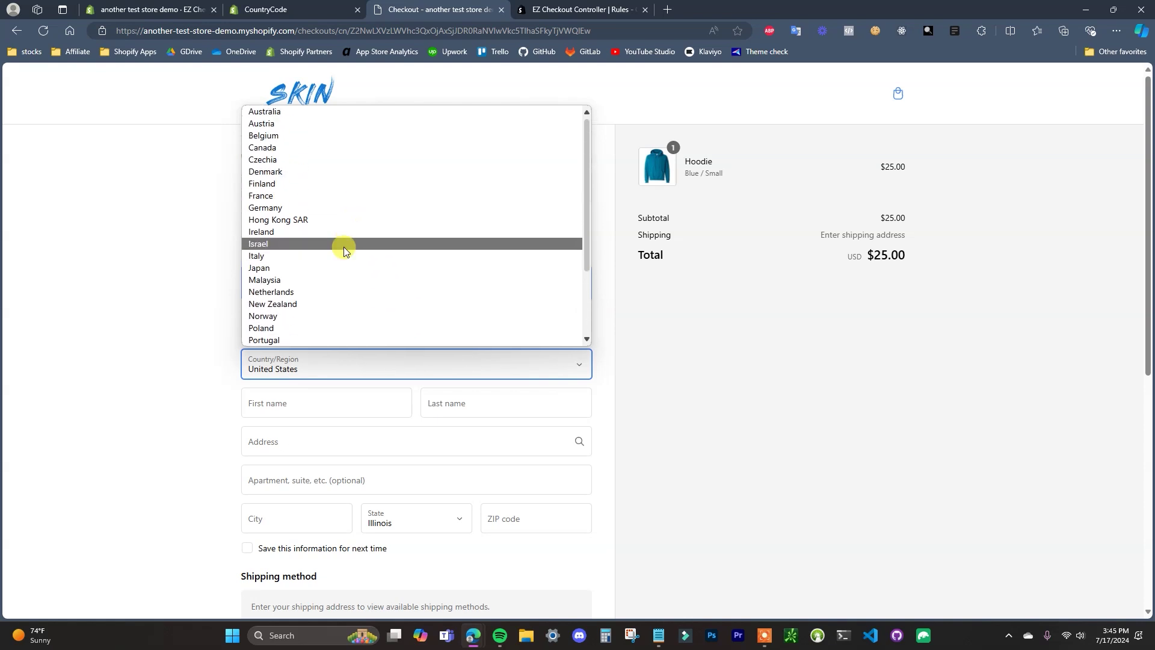
{"action": "left_click", "coordinate": [297, 150]}
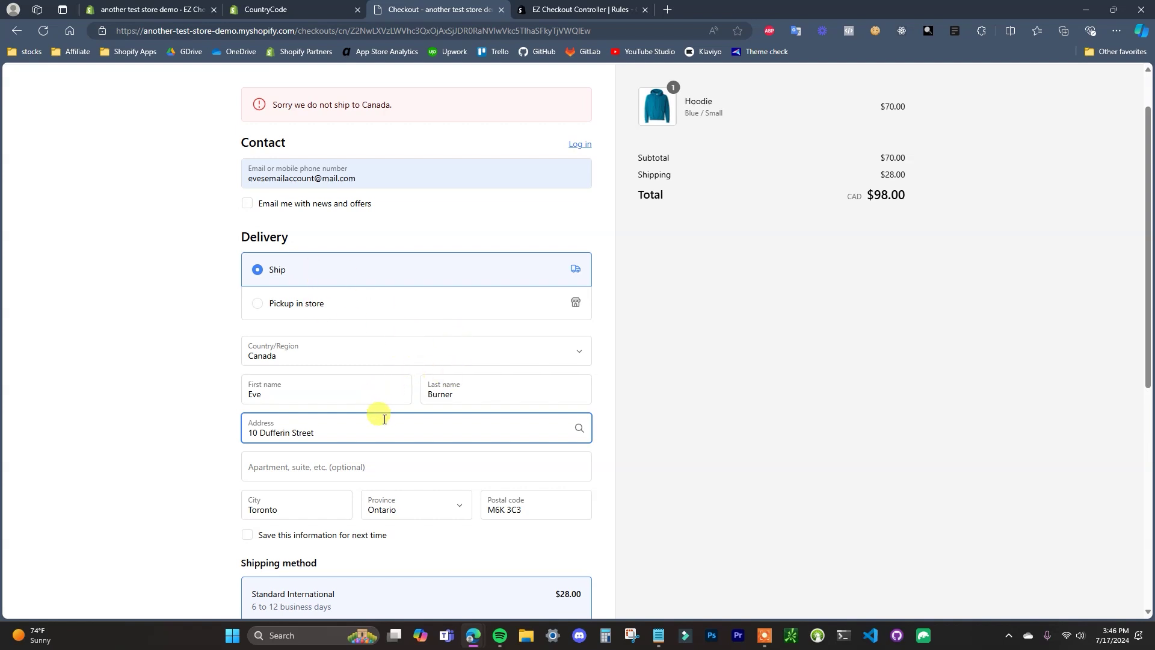
{"action": "scroll", "coordinate": [536, 458], "scroll_direction": "up", "scroll_amount": 1}
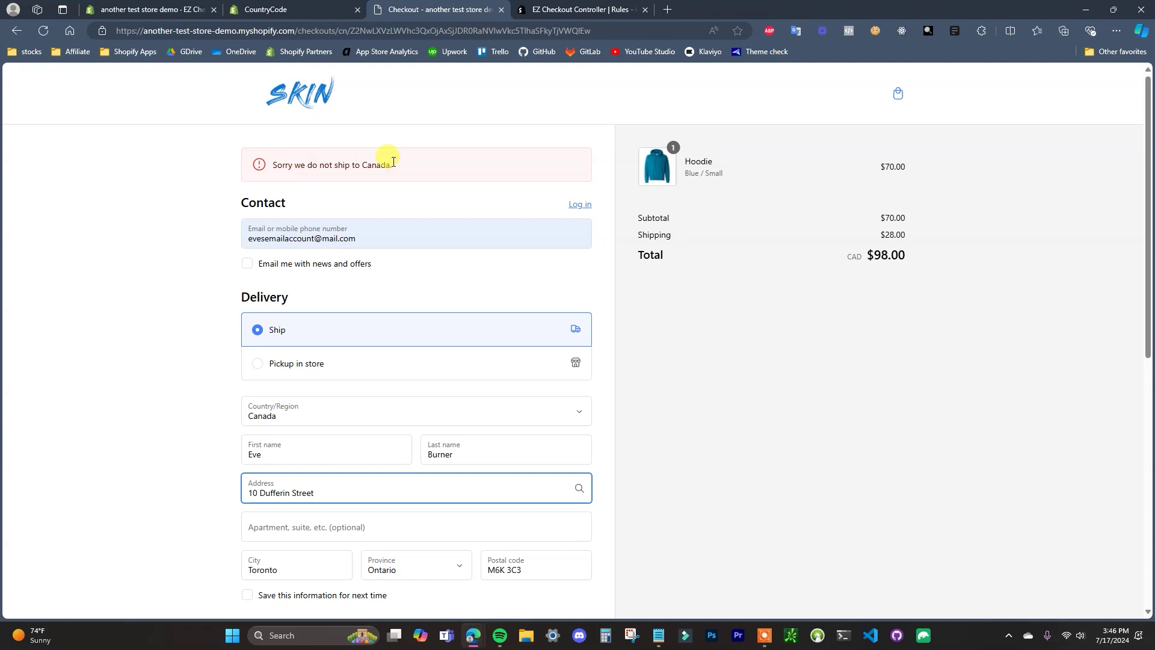
{"action": "scroll", "coordinate": [582, 287], "scroll_direction": "down", "scroll_amount": 7}
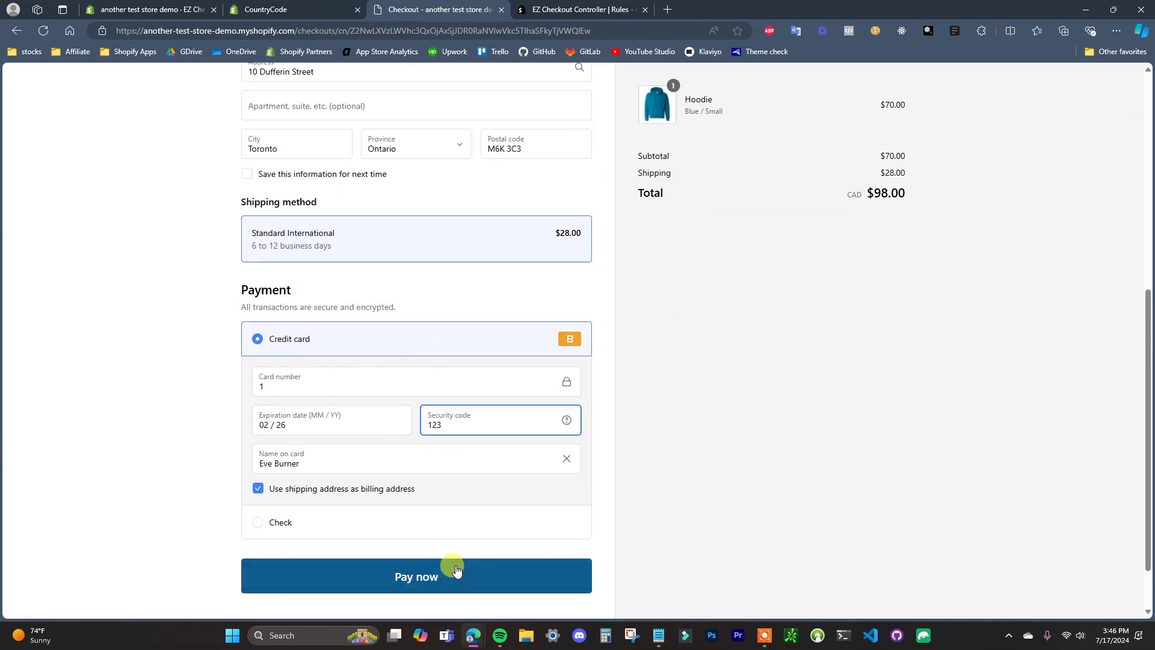
Attempt payment to see 'Sorry we do not ship to Canada.', then go back to the validation rules
{"action": "left_click", "coordinate": [457, 573]}
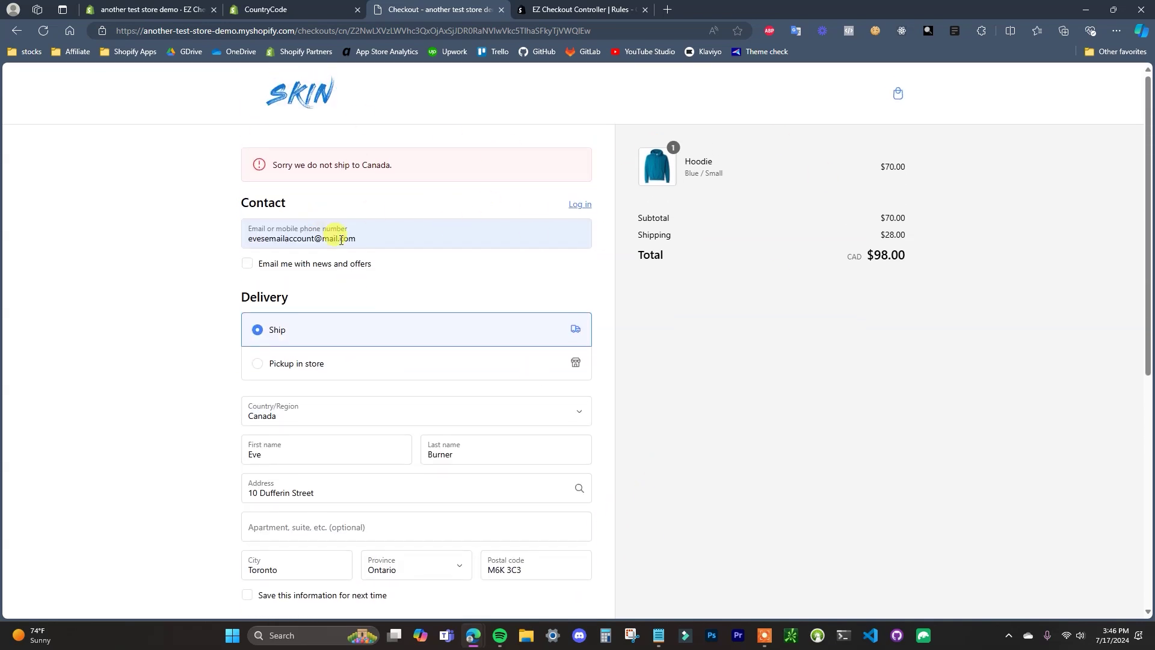
{"action": "scroll", "coordinate": [385, 270], "scroll_direction": "down", "scroll_amount": 1}
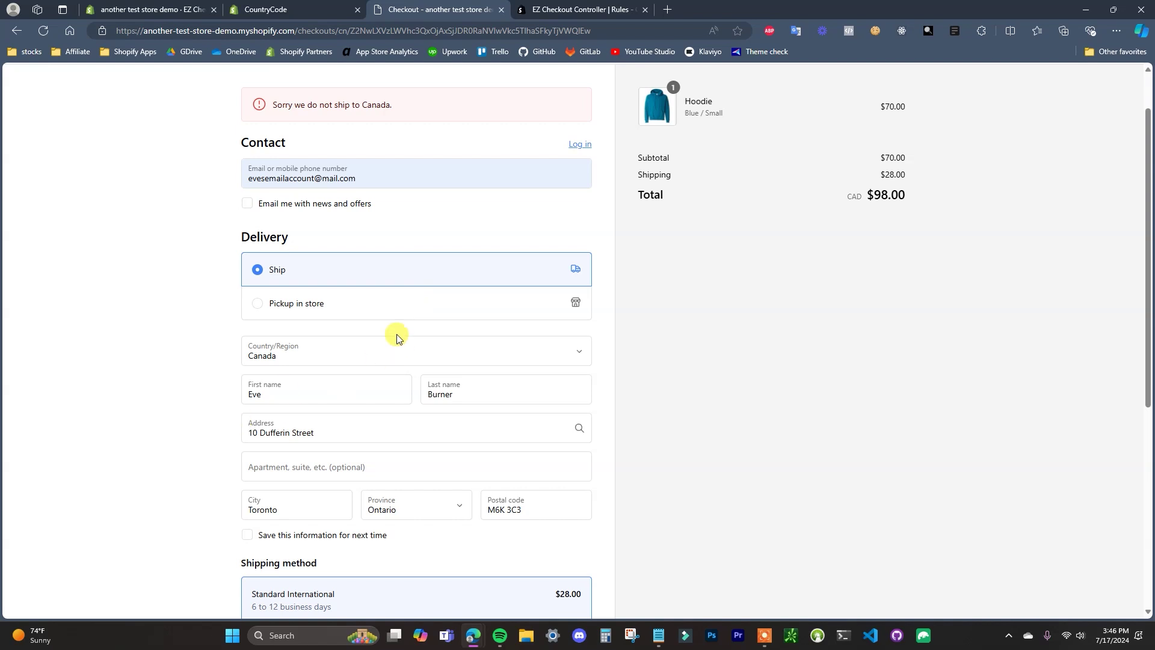
{"action": "scroll", "coordinate": [415, 246], "scroll_direction": "up", "scroll_amount": 1}
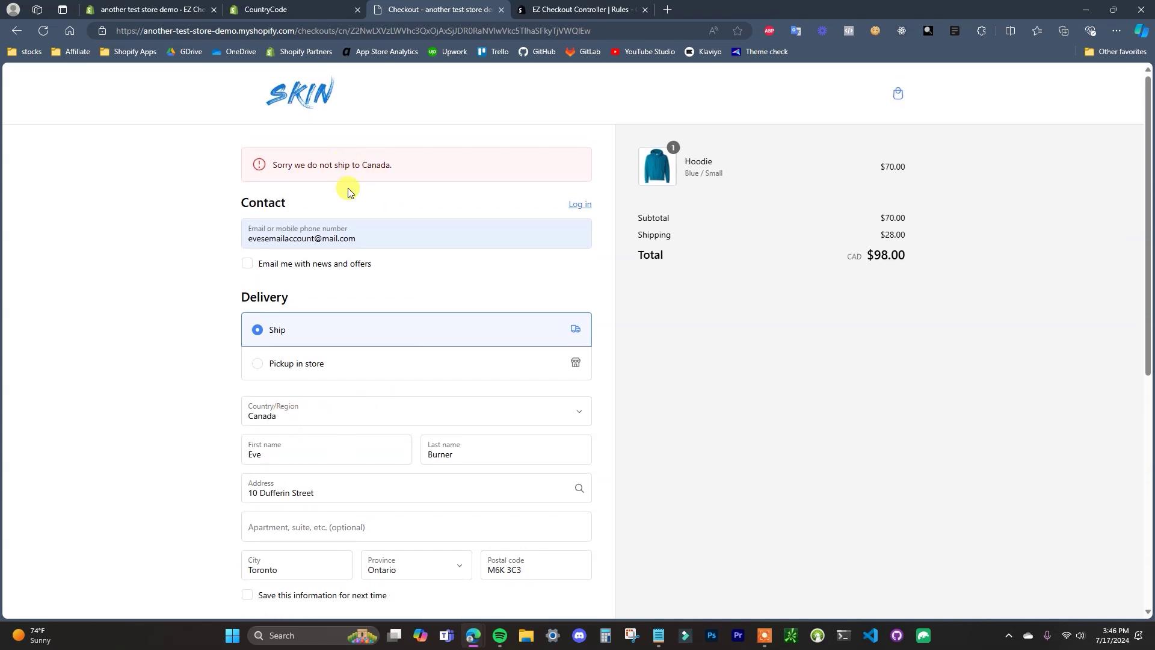
{"action": "left_click", "coordinate": [127, 8]}
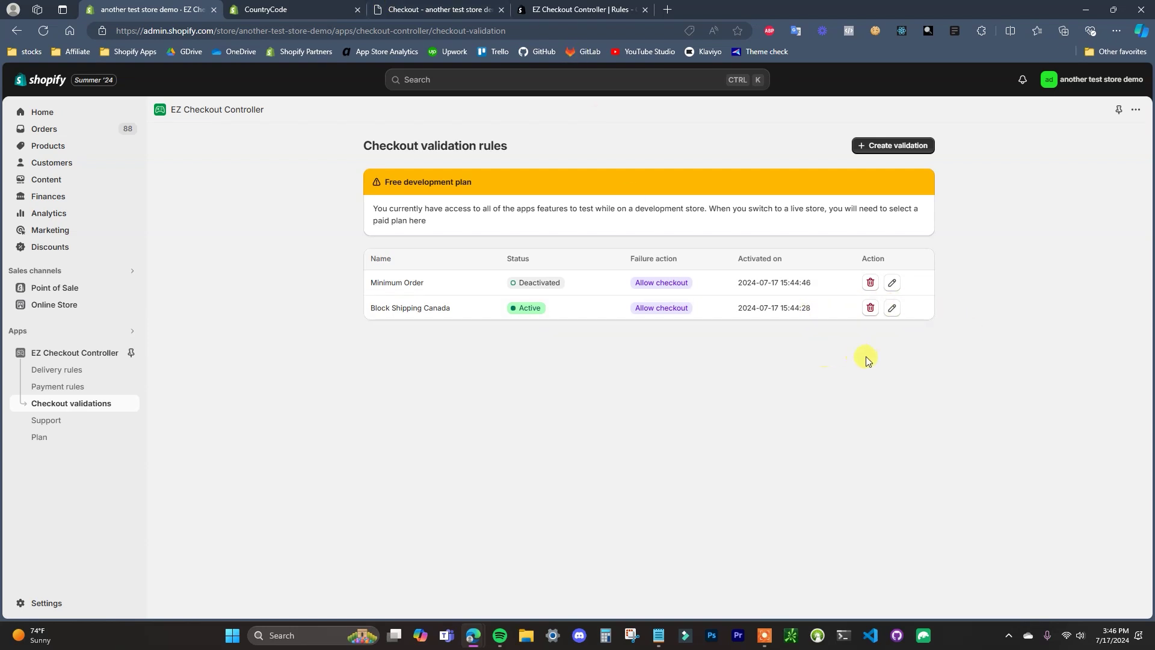
Open the Block Shipping Canada rule for editing
{"action": "left_click", "coordinate": [892, 307]}
{"action": "scroll", "coordinate": [782, 372], "scroll_direction": "down", "scroll_amount": 2}
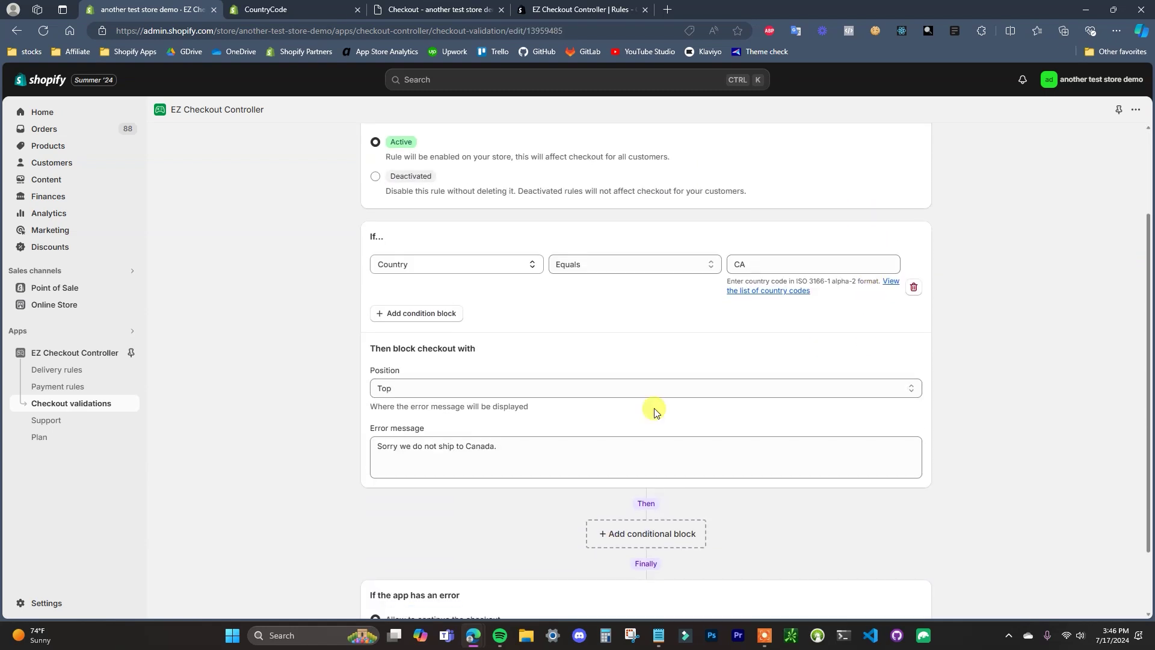
{"action": "scroll", "coordinate": [632, 385], "scroll_direction": "up", "scroll_amount": 2}
{"action": "left_click", "coordinate": [749, 385]}
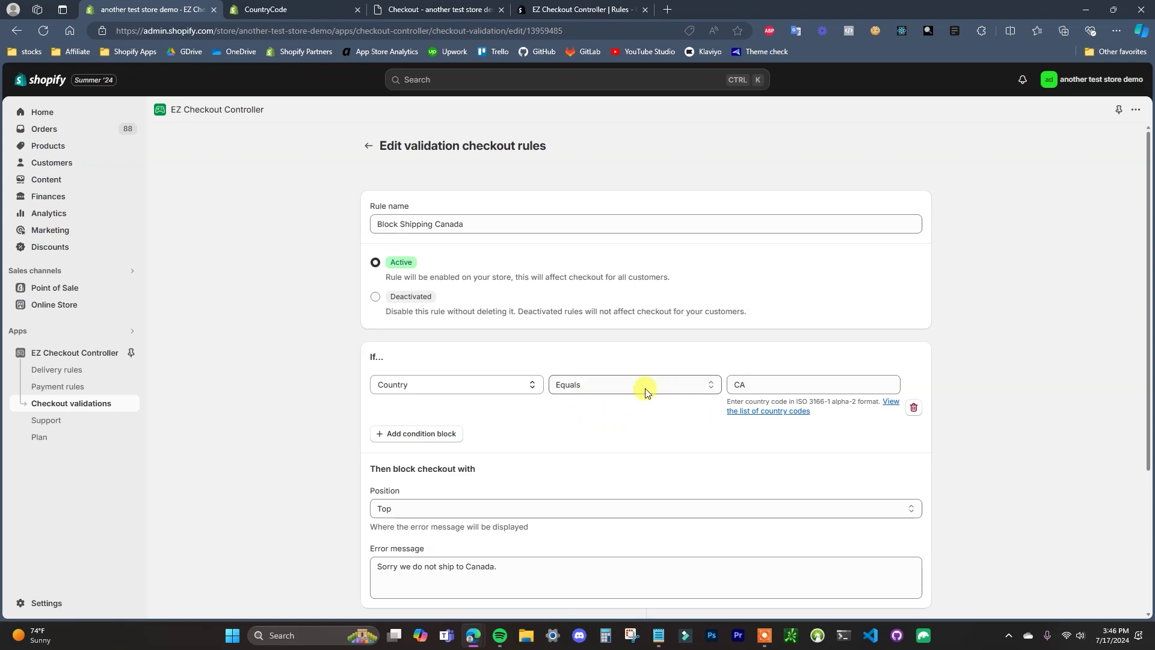
Add a second Country condition to the rule for FR
{"action": "left_click", "coordinate": [439, 434]}
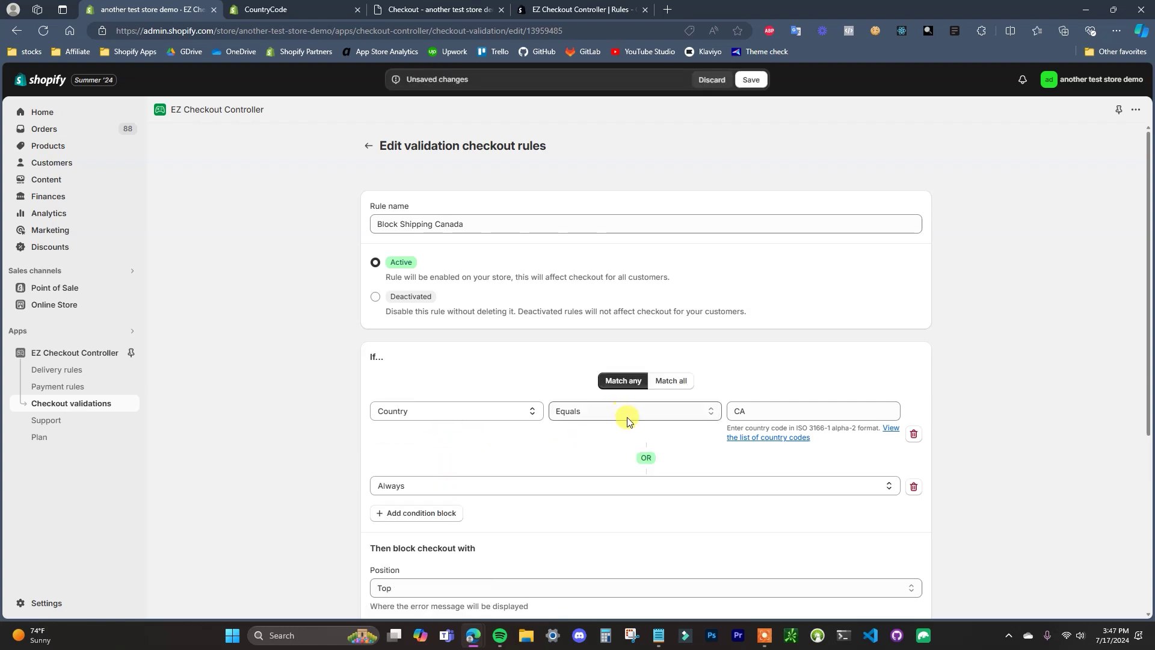
{"action": "scroll", "coordinate": [634, 406], "scroll_direction": "down", "scroll_amount": 1}
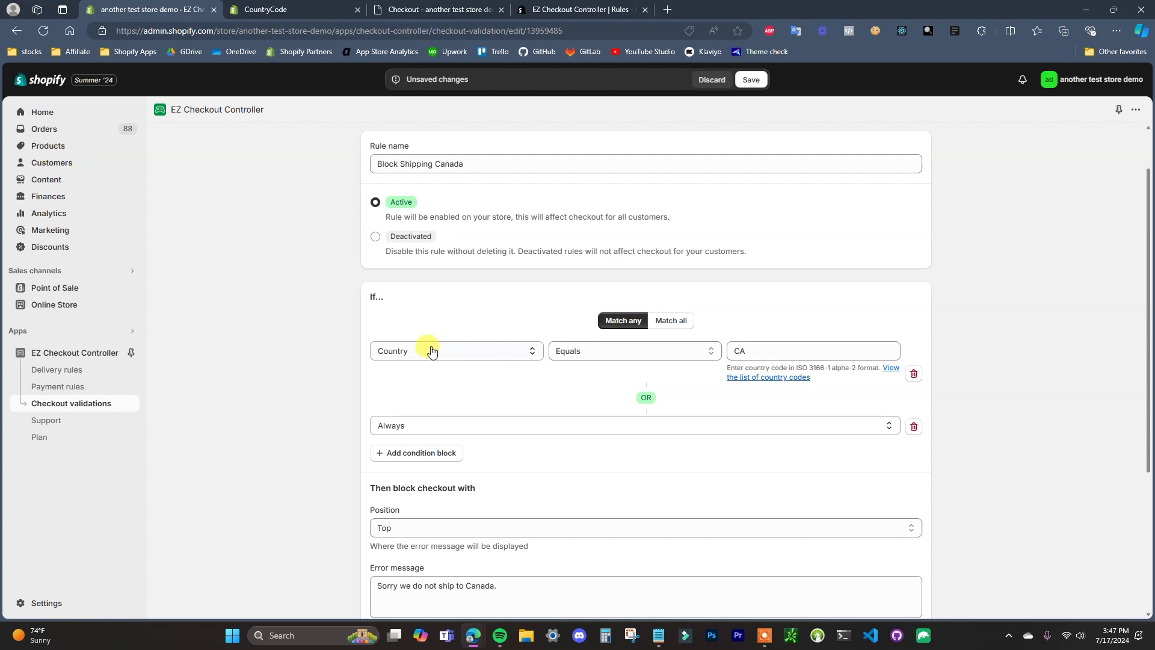
{"action": "left_click", "coordinate": [648, 426]}
{"action": "scroll", "coordinate": [541, 319], "scroll_direction": "down", "scroll_amount": 5}
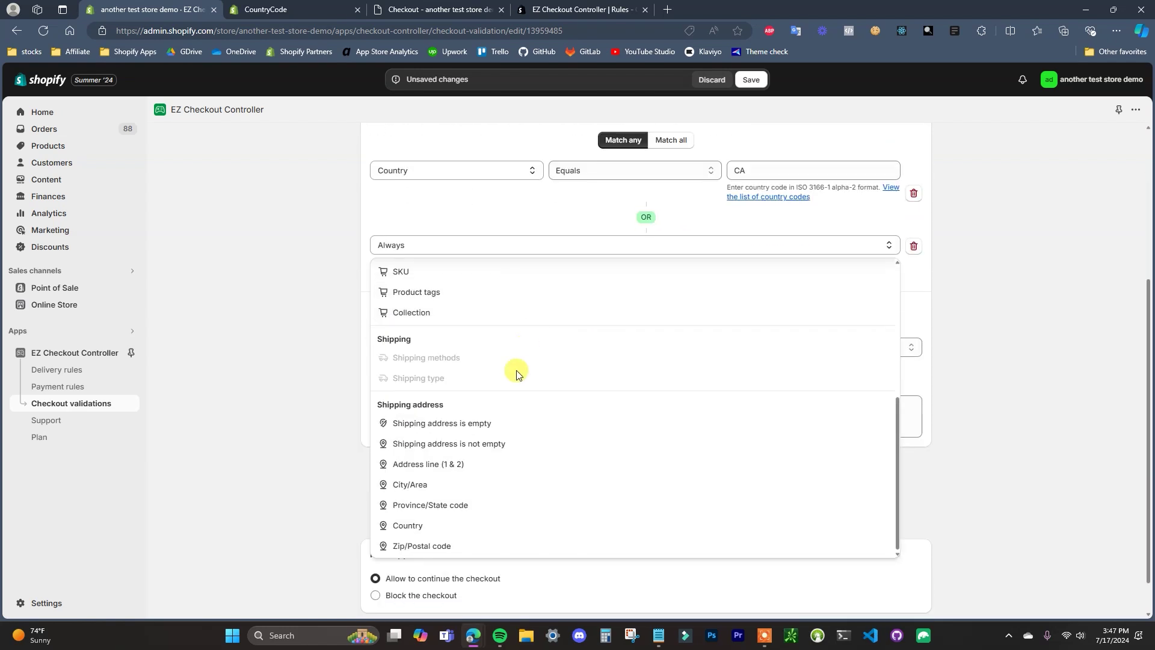
{"action": "left_click", "coordinate": [421, 525]}
{"action": "scroll", "coordinate": [692, 337], "scroll_direction": "up", "scroll_amount": 1}
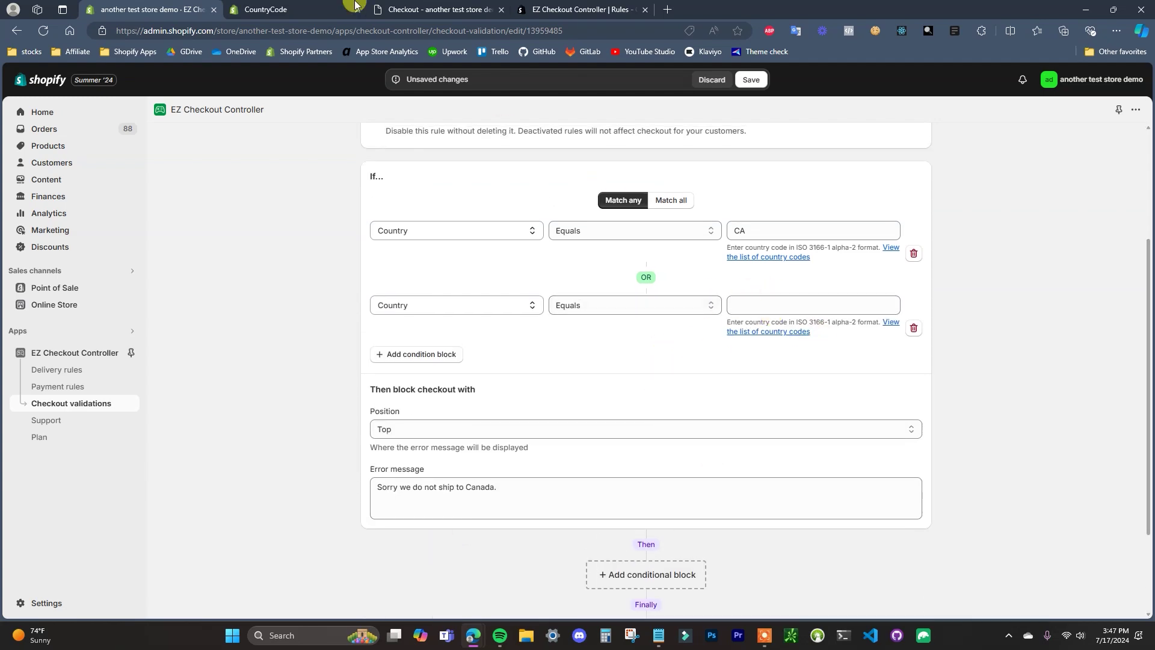
{"action": "left_click", "coordinate": [761, 330]}
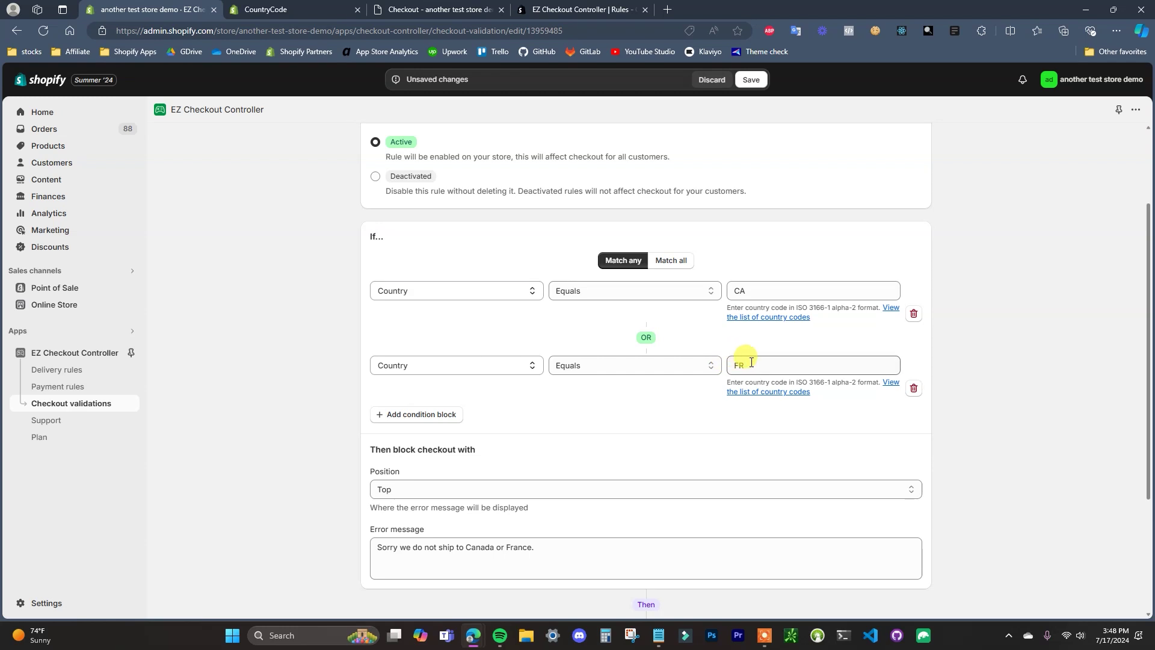
Change the error to 'Sorry we do not ship to Canada or France.', save, and head to checkout
{"action": "triple_click", "coordinate": [546, 549]}
{"action": "left_click", "coordinate": [554, 546]}
{"action": "left_click", "coordinate": [757, 91]}
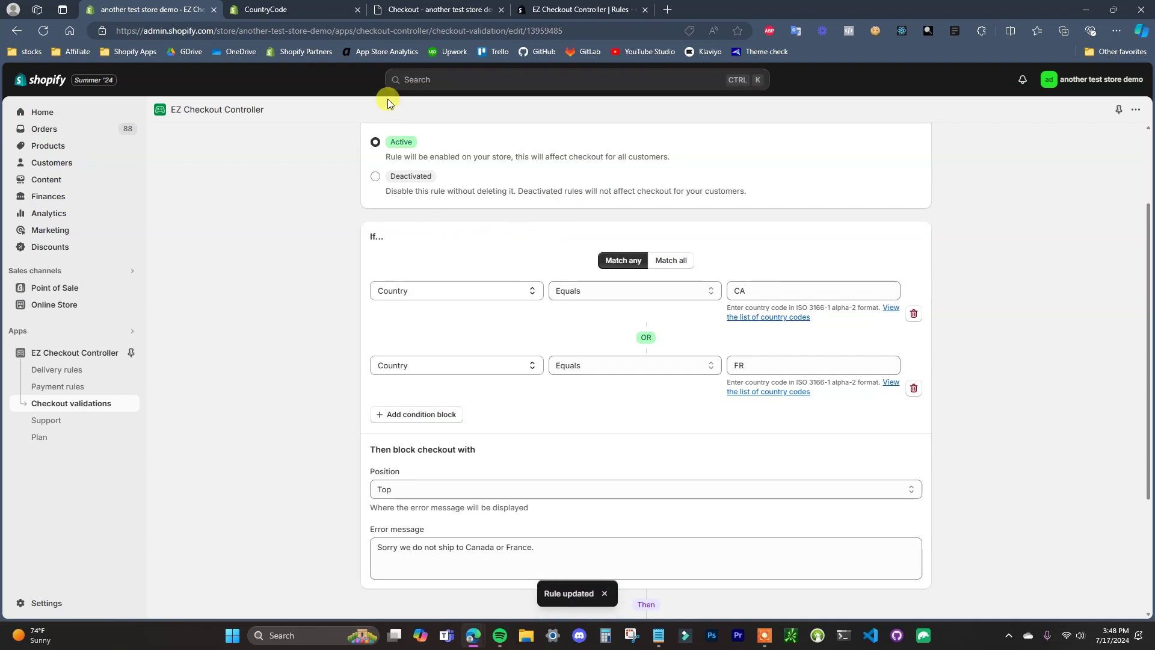
{"action": "left_click", "coordinate": [440, 9]}
Reload checkout and confirm the 'Sorry we do not ship to Canada or France.' error appears
{"action": "left_click", "coordinate": [316, 98]}
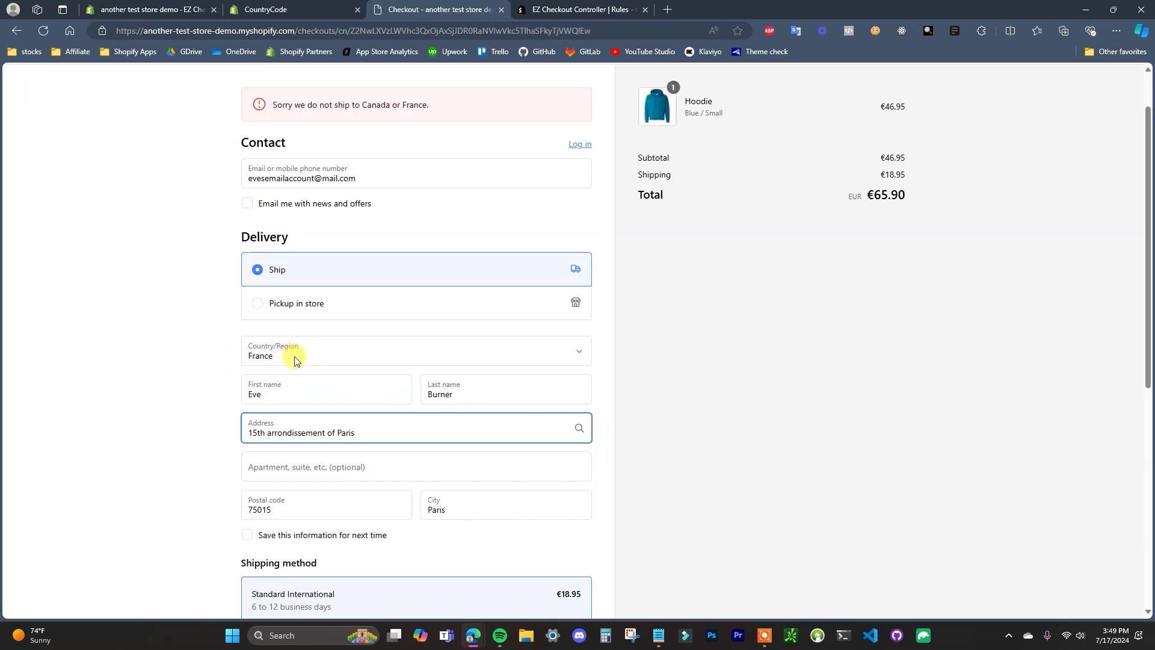
{"action": "scroll", "coordinate": [294, 361], "scroll_direction": "up", "scroll_amount": 1}
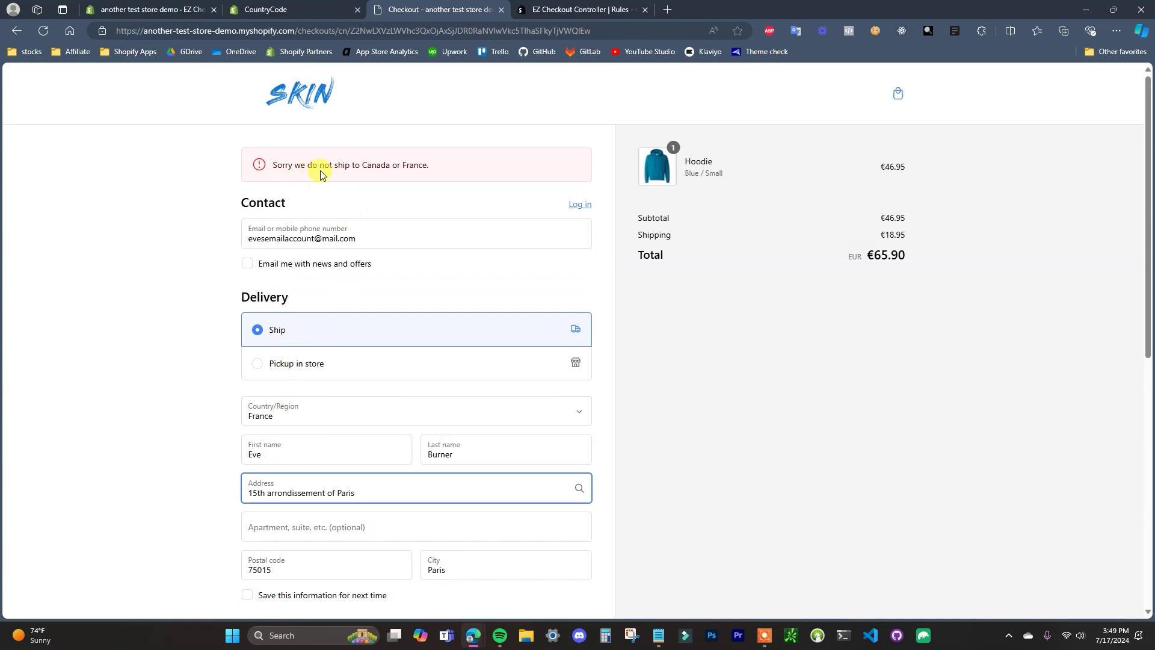
{"action": "scroll", "coordinate": [404, 320], "scroll_direction": "down", "scroll_amount": 8}
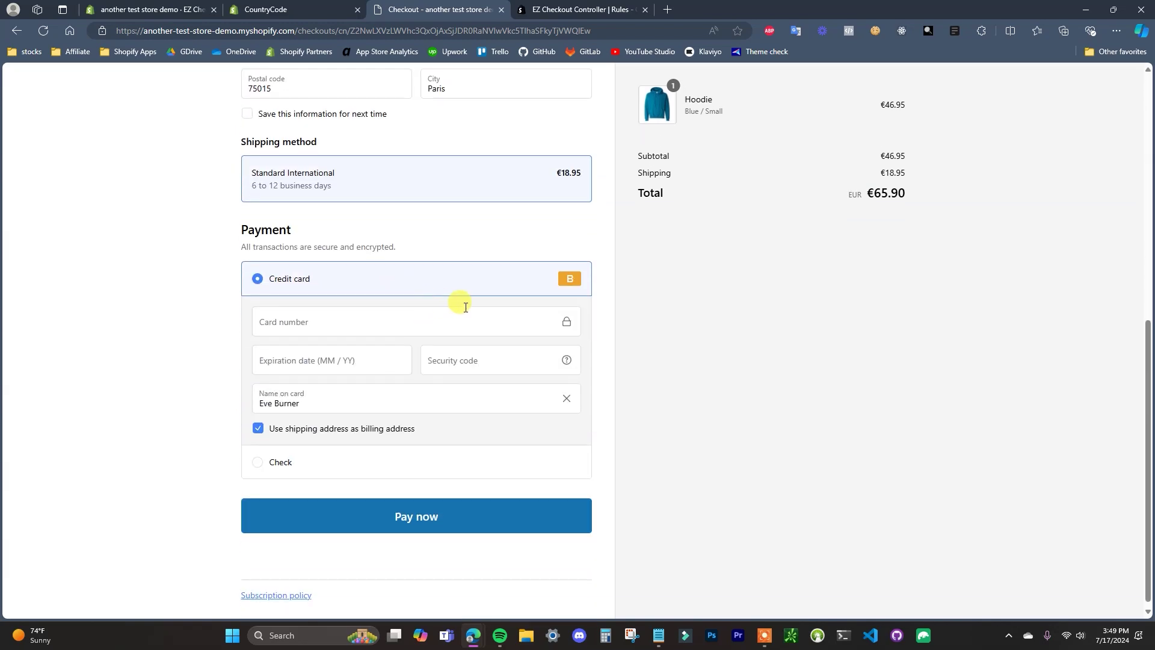
{"action": "scroll", "coordinate": [515, 382], "scroll_direction": "up", "scroll_amount": 7}
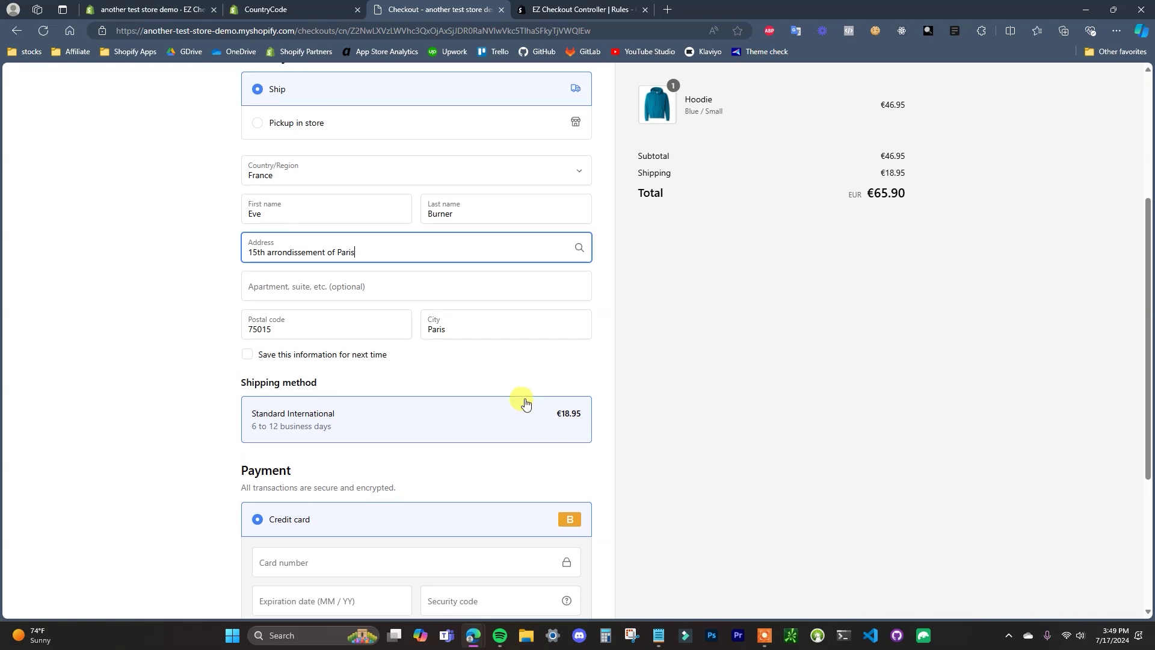
{"action": "scroll", "coordinate": [524, 415], "scroll_direction": "up", "scroll_amount": 1}
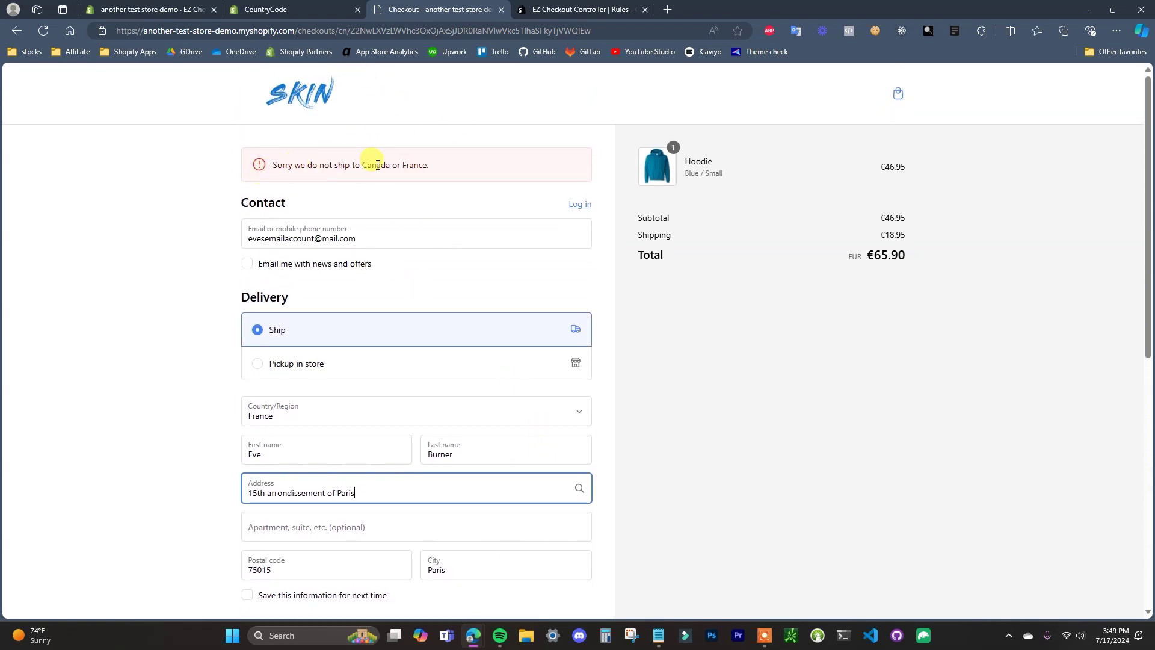
{"action": "scroll", "coordinate": [404, 253], "scroll_direction": "down", "scroll_amount": 2}
Switch the shipping country to United States and start typing a new street address 'b ave'
{"action": "left_click", "coordinate": [389, 291]}
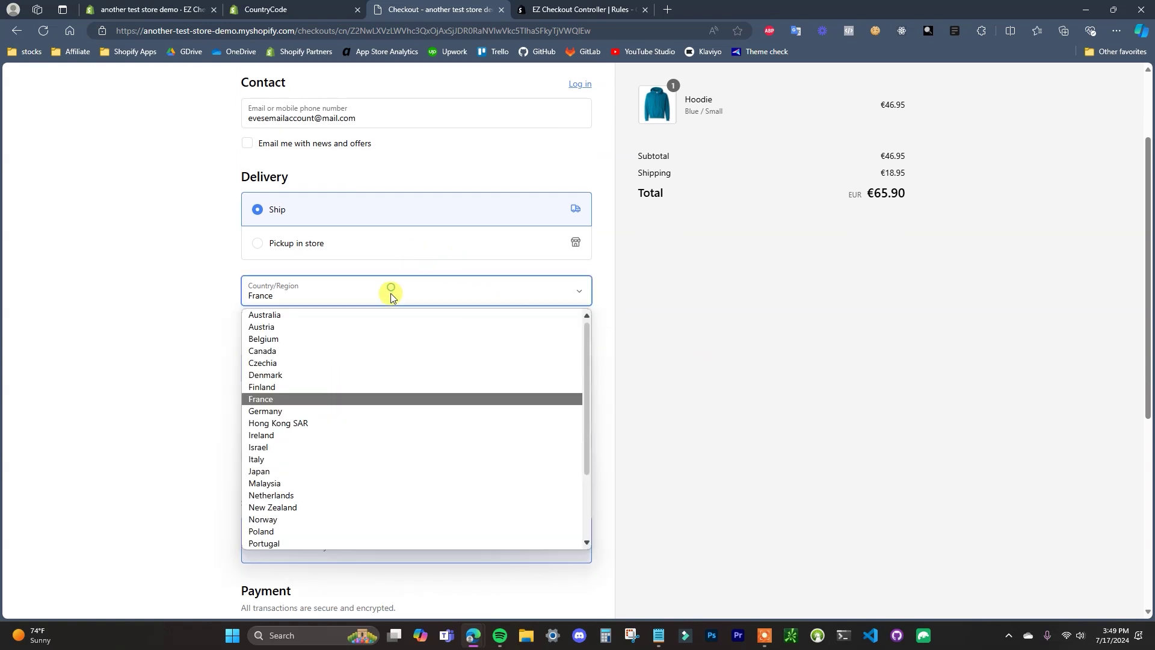
{"action": "scroll", "coordinate": [366, 497], "scroll_direction": "down", "scroll_amount": 3}
{"action": "left_click", "coordinate": [309, 542]}
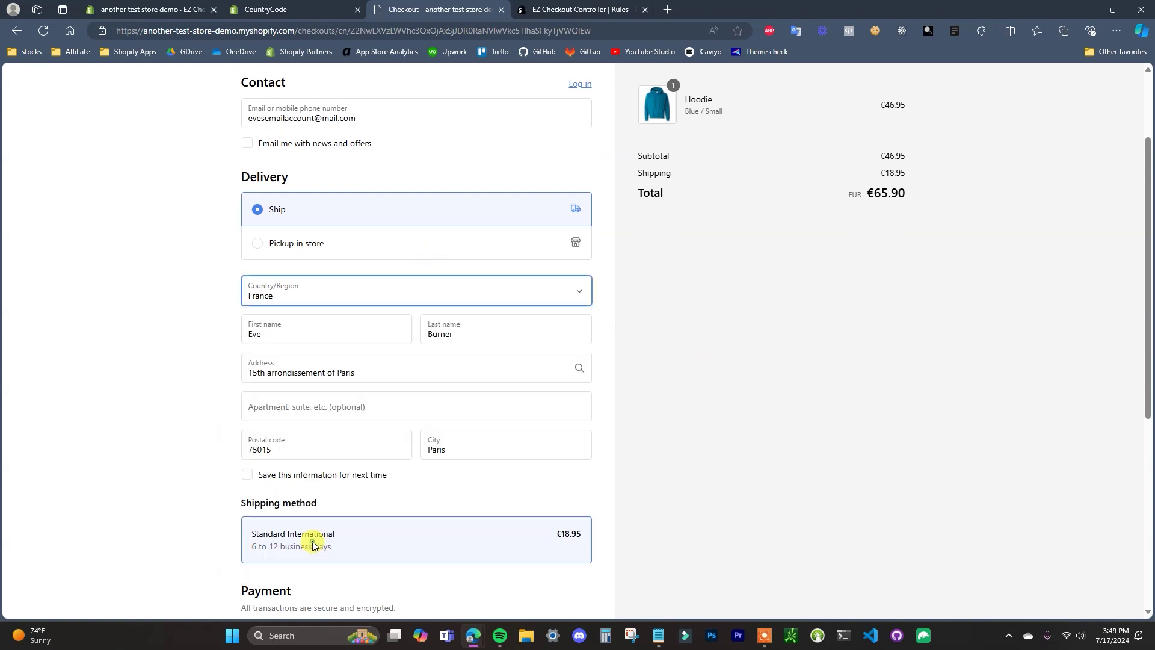
{"action": "left_click", "coordinate": [405, 376]}
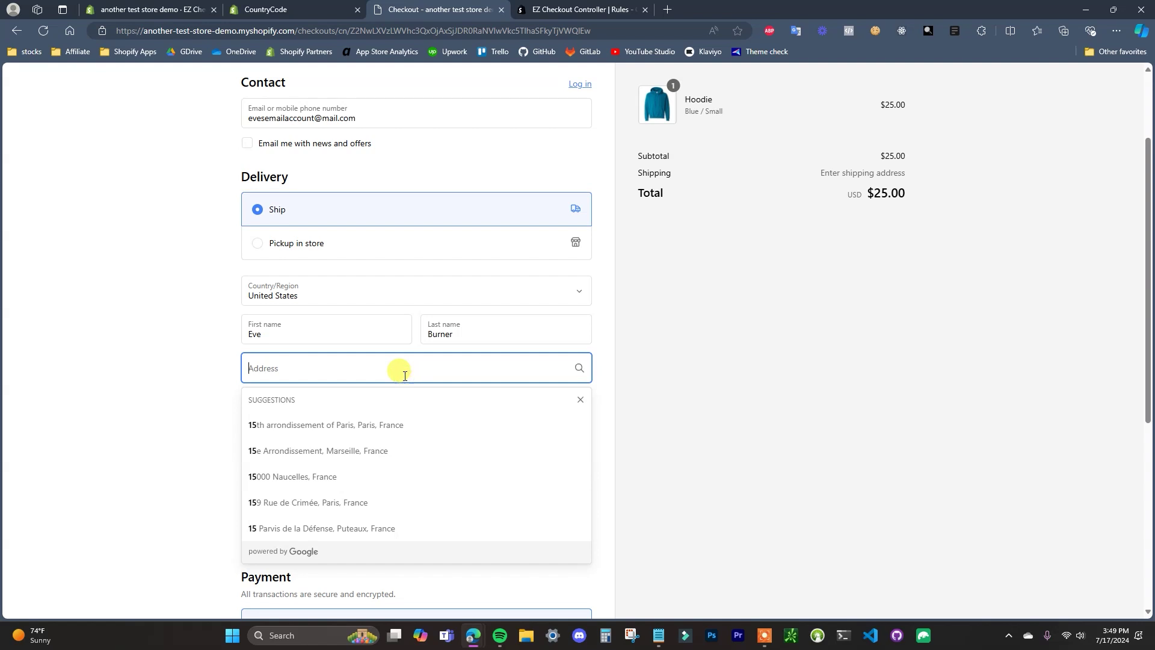
{"action": "type", "text": "b avenue"}
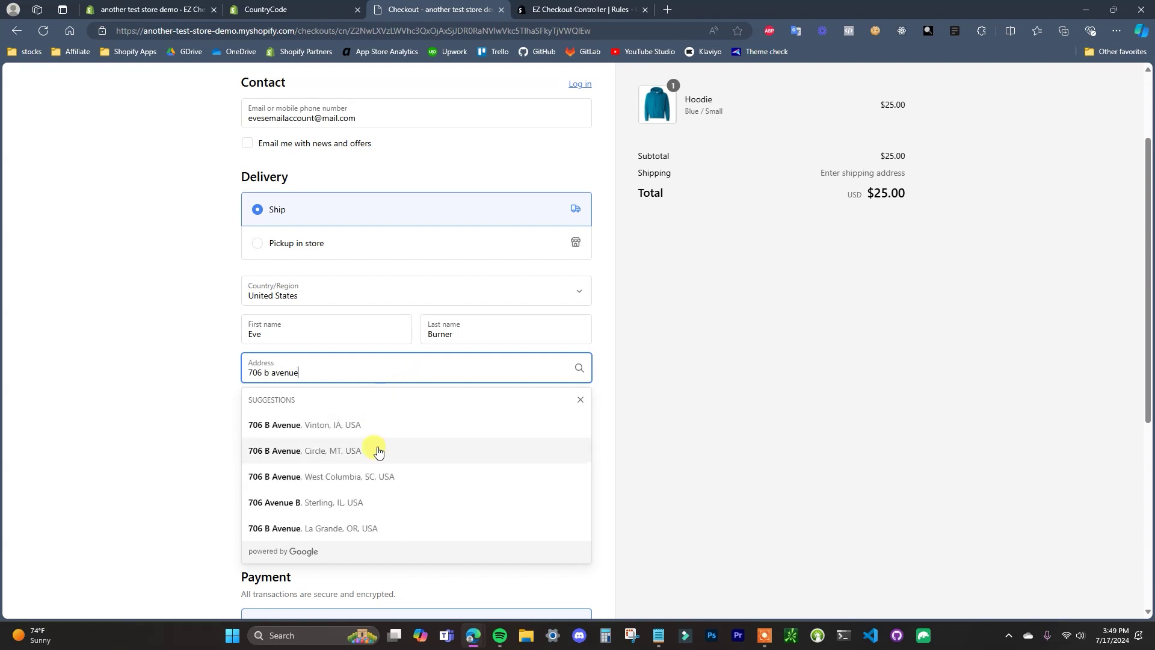
Choose the Circle, Montana address suggestion and confirm checkout shows no error at $26.00
{"action": "left_click", "coordinate": [376, 446]}
{"action": "scroll", "coordinate": [688, 435], "scroll_direction": "down", "scroll_amount": 1}
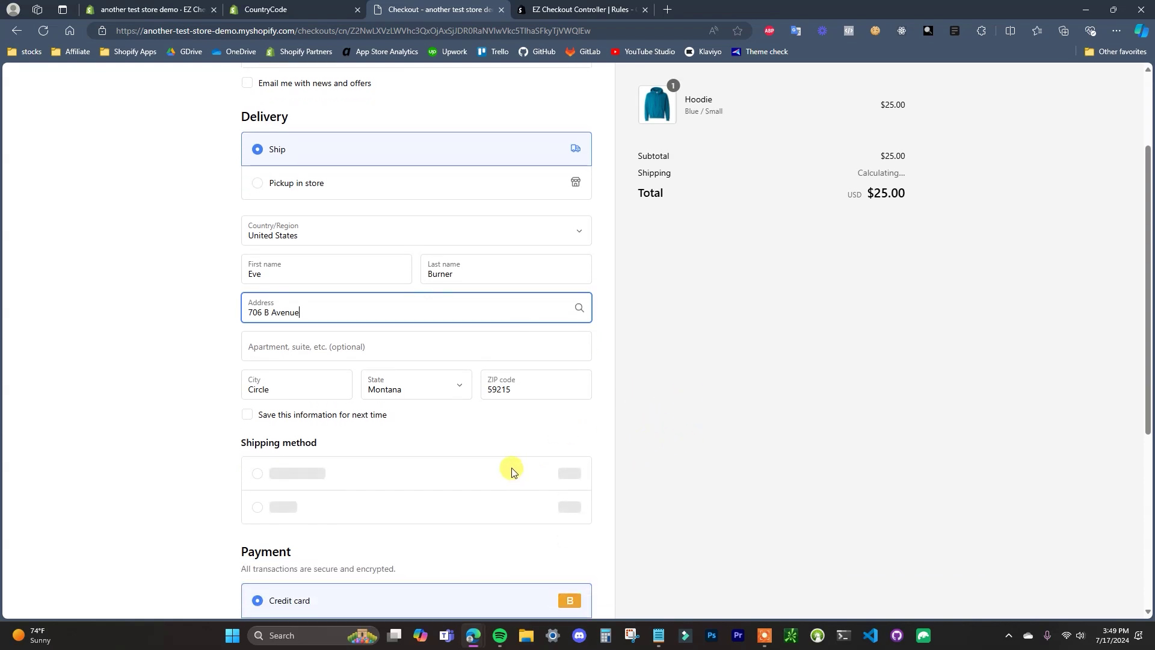
{"action": "scroll", "coordinate": [427, 484], "scroll_direction": "down", "scroll_amount": 2}
{"action": "scroll", "coordinate": [605, 493], "scroll_direction": "down", "scroll_amount": 3}
{"action": "scroll", "coordinate": [608, 487], "scroll_direction": "up", "scroll_amount": 7}
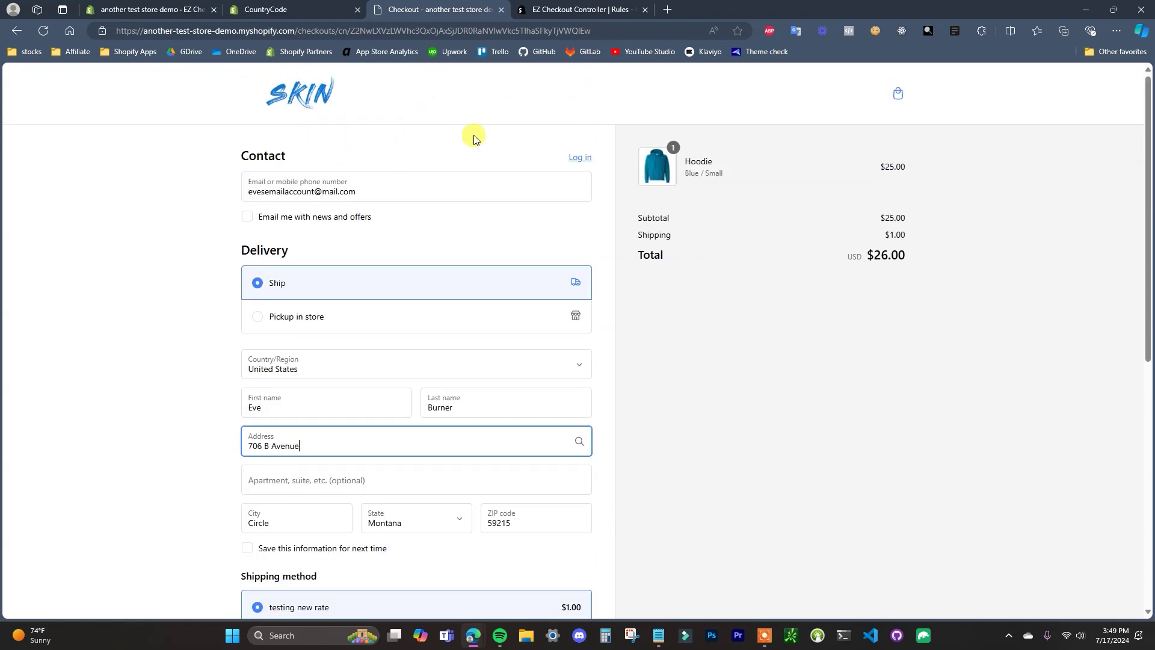
{"action": "scroll", "coordinate": [561, 329], "scroll_direction": "down", "scroll_amount": 7}
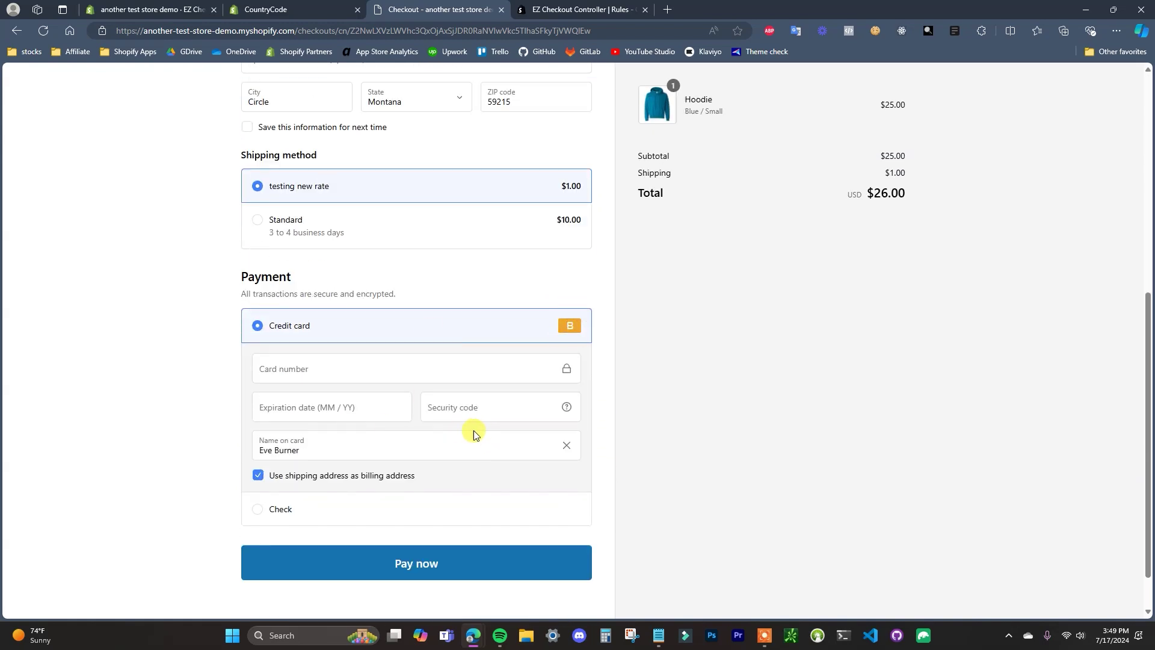
{"action": "scroll", "coordinate": [481, 433], "scroll_direction": "up", "scroll_amount": 3}
{"action": "scroll", "coordinate": [492, 437], "scroll_direction": "up", "scroll_amount": 4}
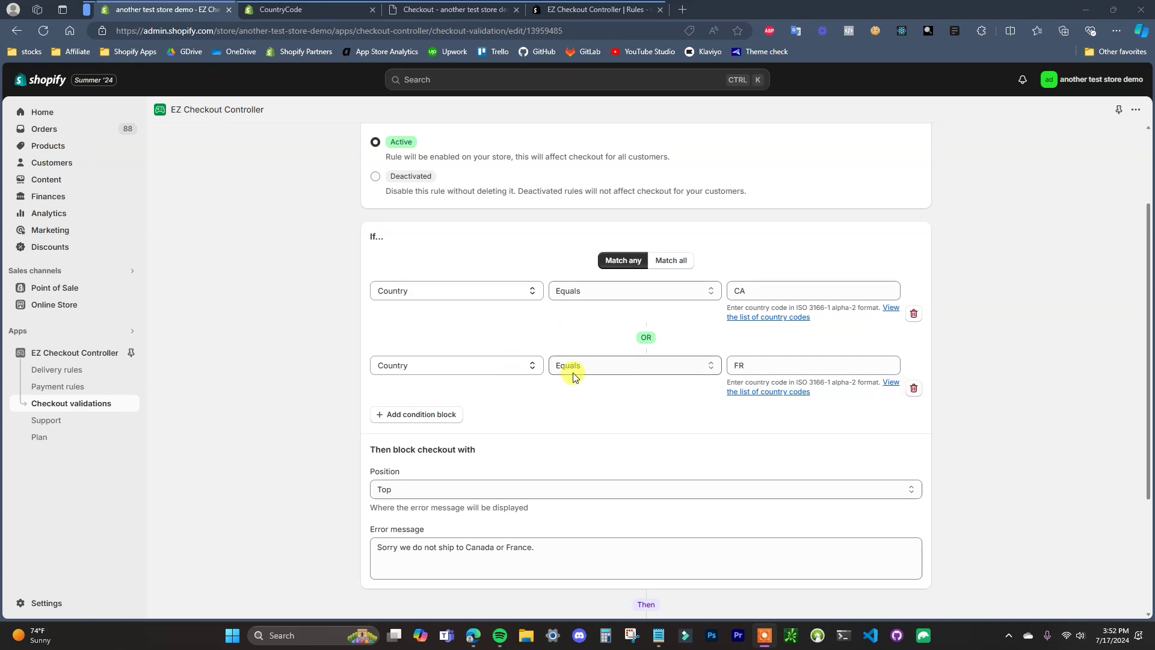
Remove the FR condition and make the rule check Province/State code MT
{"action": "left_click", "coordinate": [918, 392]}
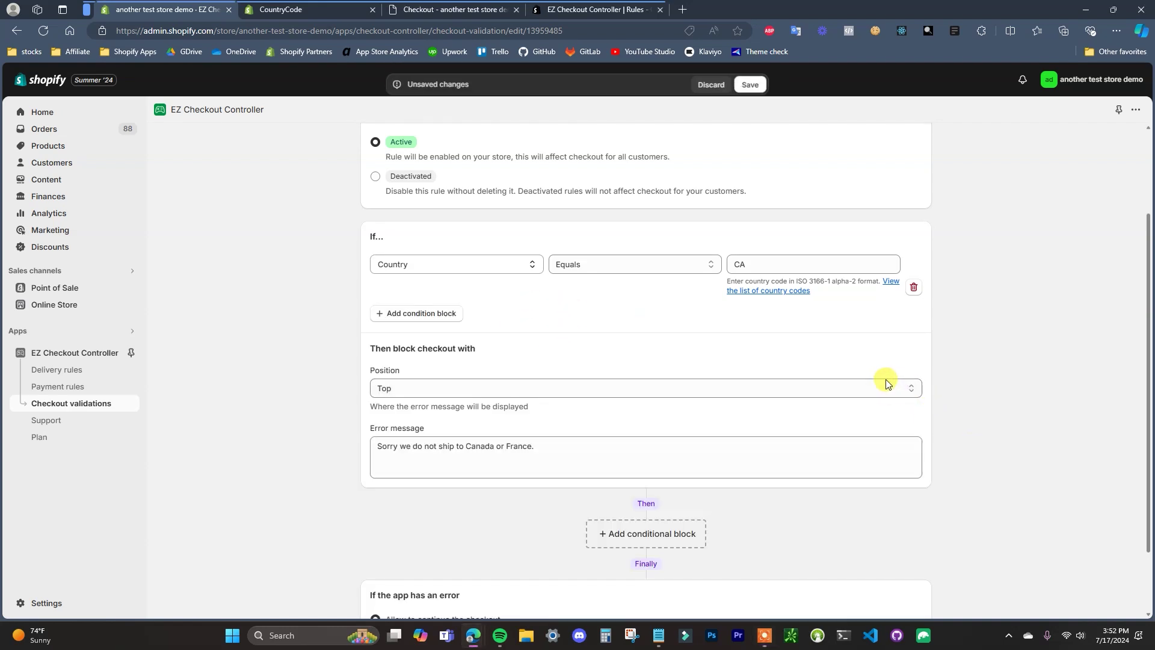
{"action": "left_click", "coordinate": [470, 266]}
{"action": "scroll", "coordinate": [464, 377], "scroll_direction": "down", "scroll_amount": 5}
{"action": "scroll", "coordinate": [461, 426], "scroll_direction": "down", "scroll_amount": 1}
{"action": "scroll", "coordinate": [463, 426], "scroll_direction": "down", "scroll_amount": 1}
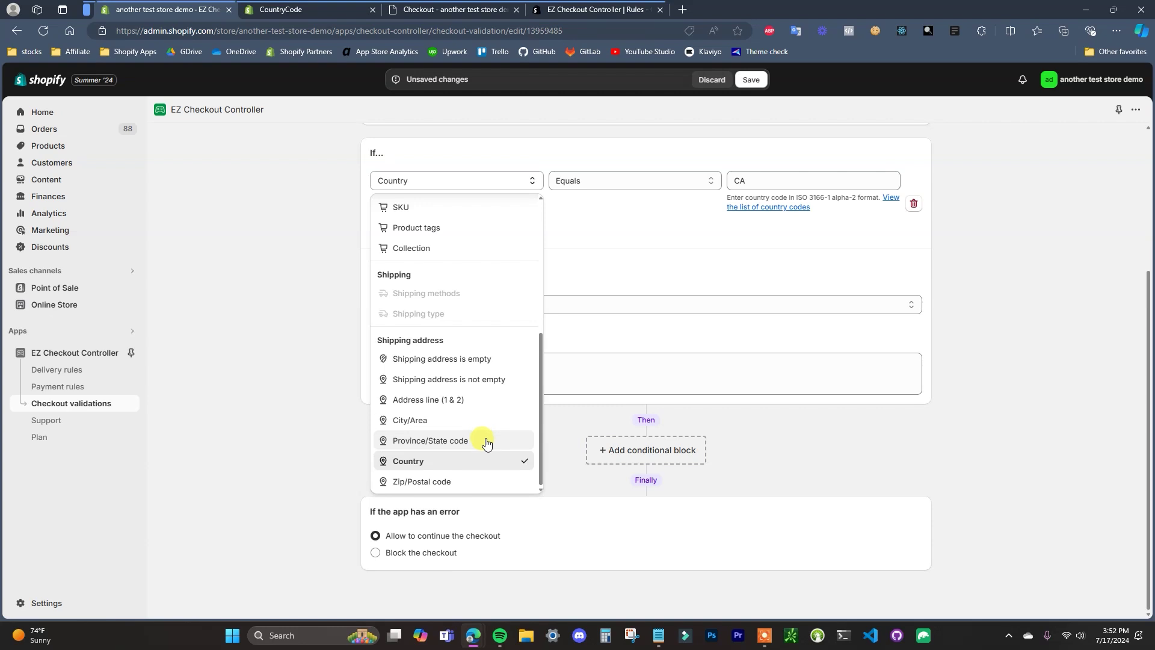
{"action": "left_click", "coordinate": [430, 440]}
{"action": "left_click", "coordinate": [779, 197]}
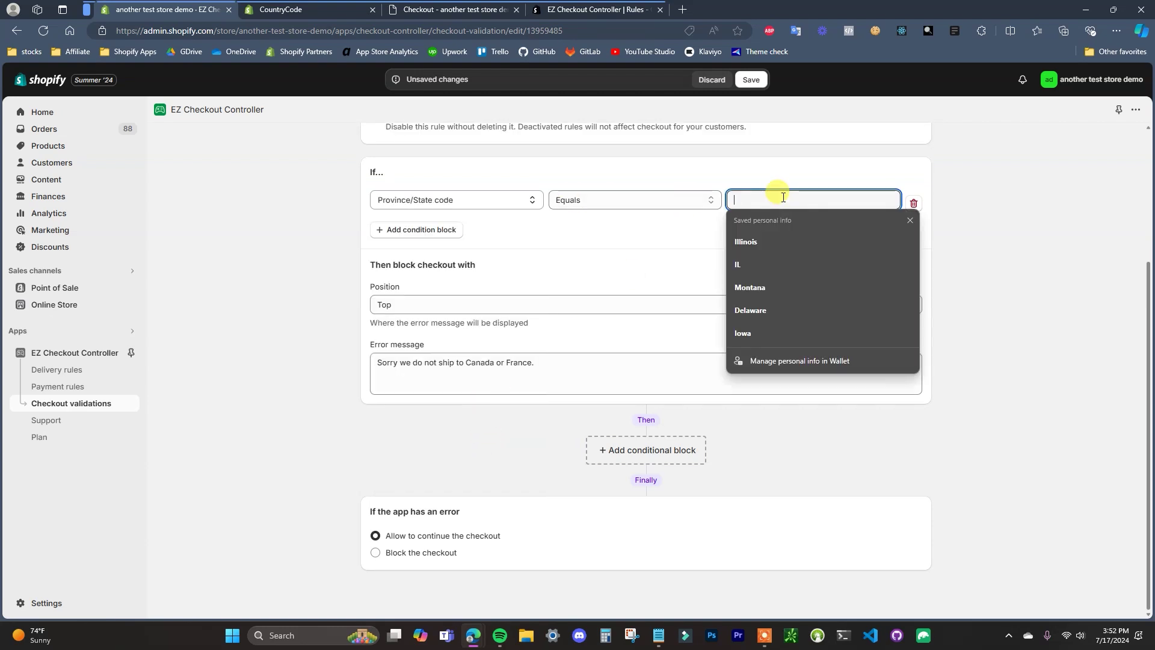
{"action": "type", "text": "MT"}
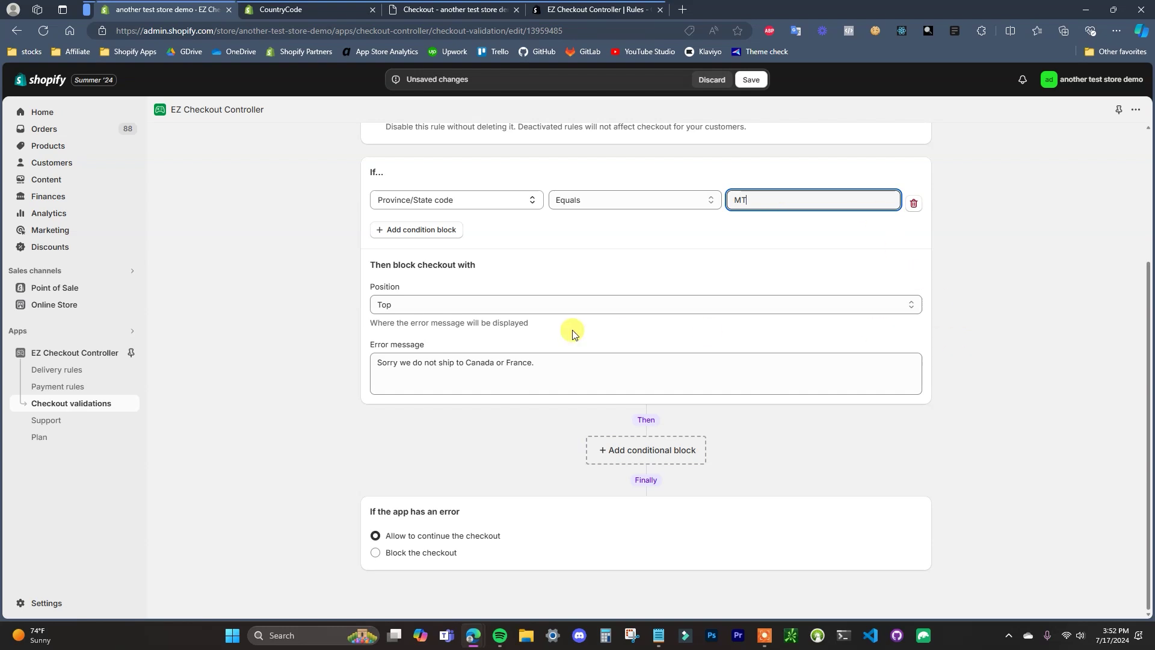
Change the error message to 'Sorry we do not ship to Montana.' and save the rule
{"action": "left_click_drag", "start_coordinate": [466, 360], "coordinate": [543, 339]}
{"action": "type", "text": "Mont"}
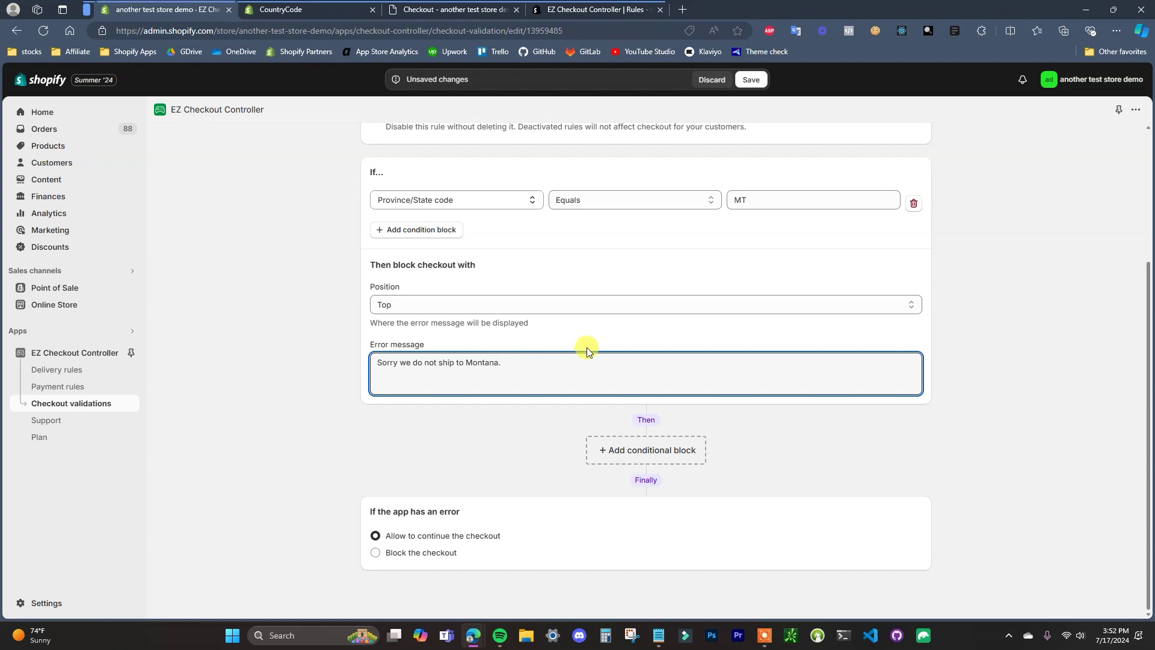
{"action": "left_click", "coordinate": [751, 80]}
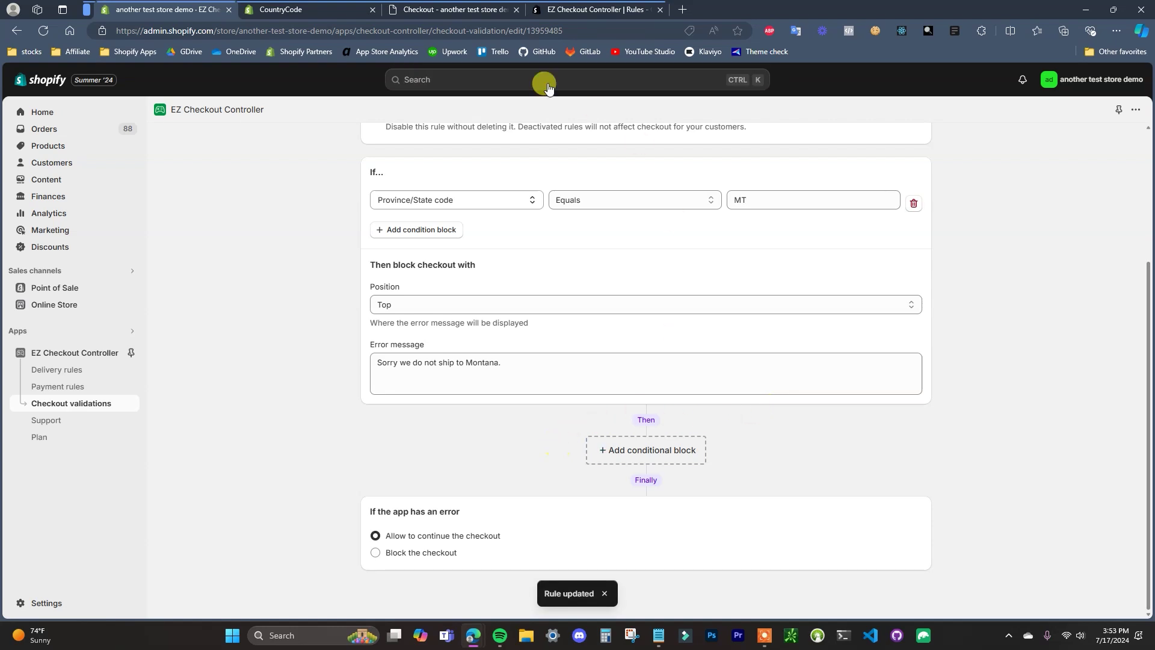
{"action": "left_click", "coordinate": [420, 9]}
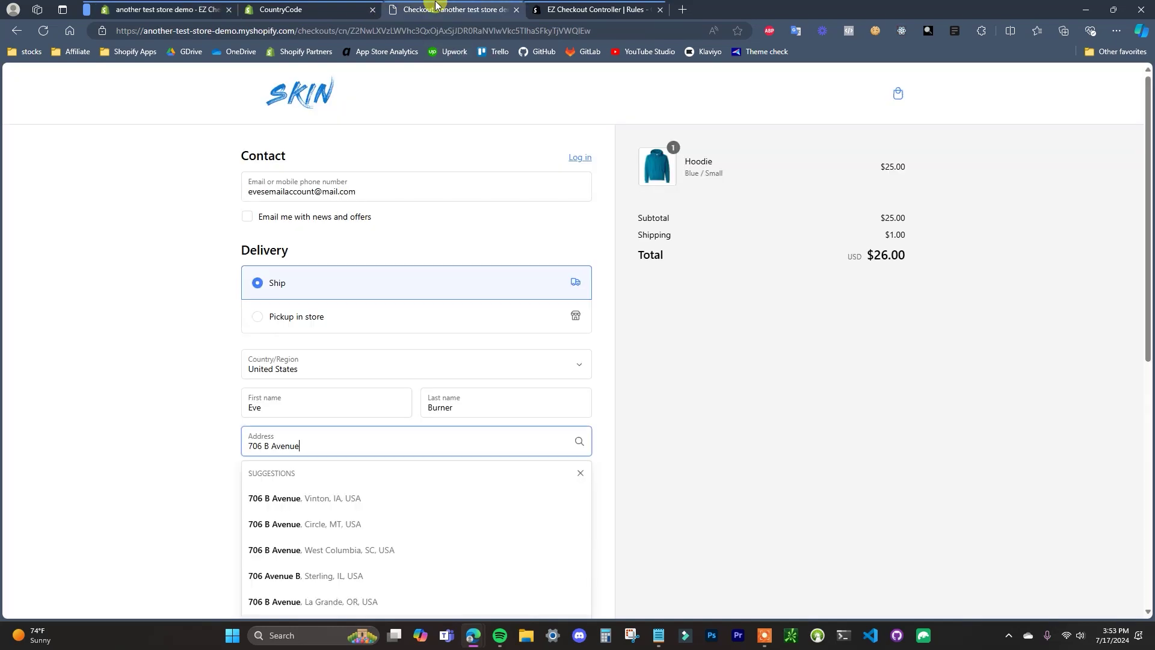
Reload the checkout to confirm the 'Sorry we do not ship to Montana.' error, then return to the rule editor
{"action": "left_click", "coordinate": [307, 91]}
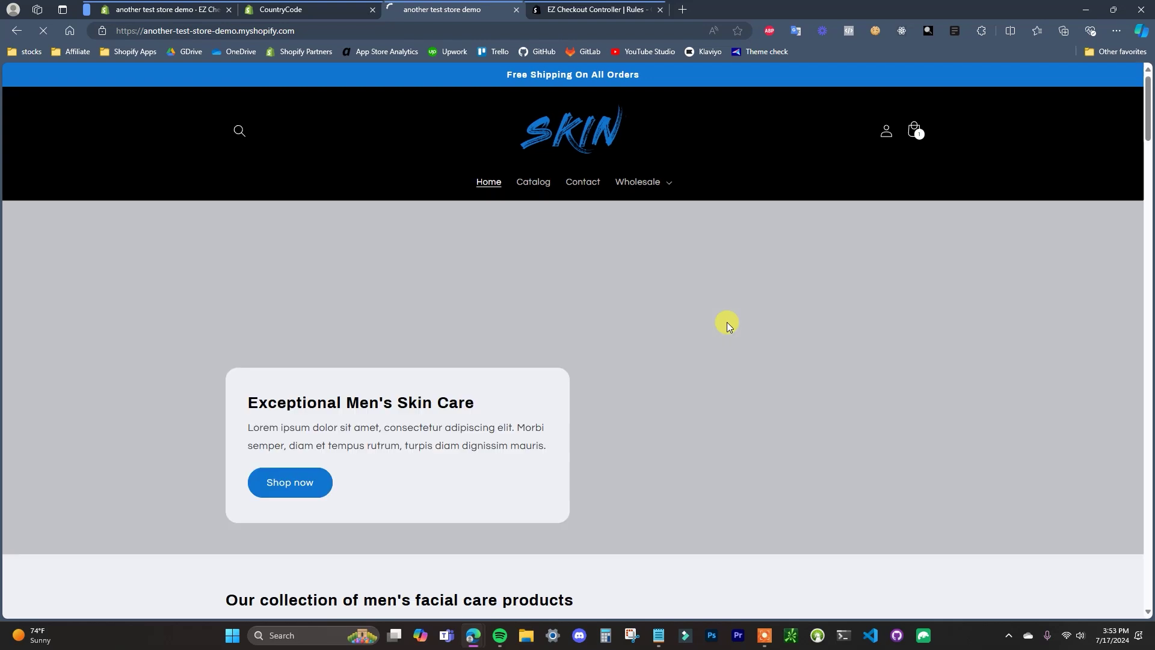
{"action": "key", "text": "alt+Left"}
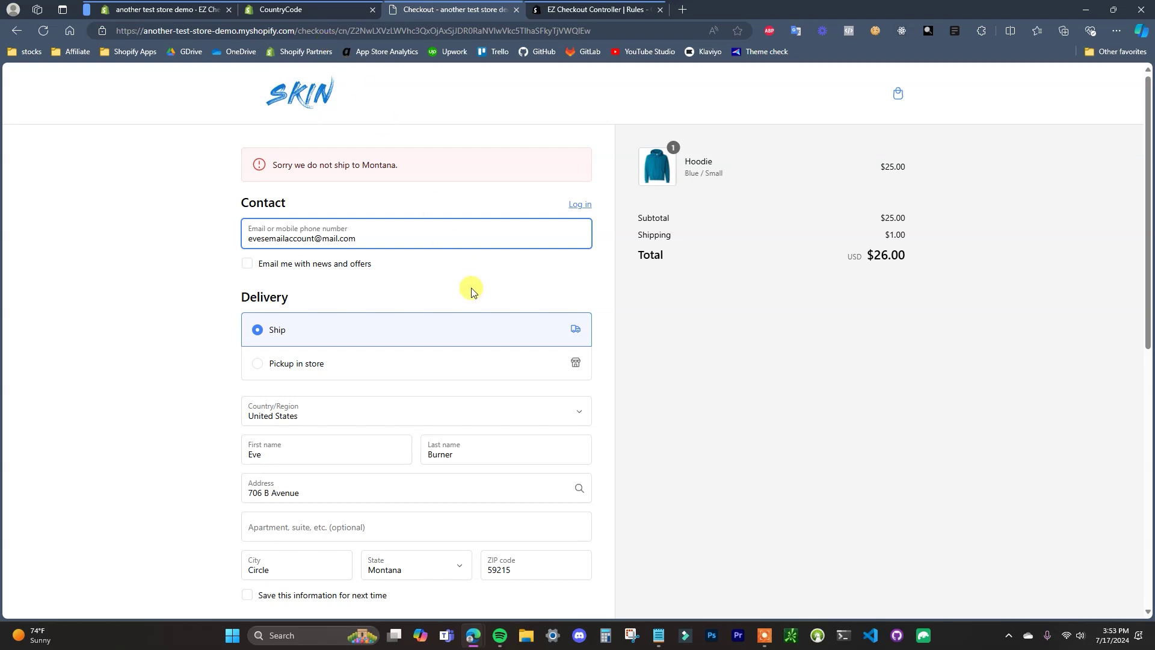
{"action": "scroll", "coordinate": [471, 287], "scroll_direction": "down", "scroll_amount": 1}
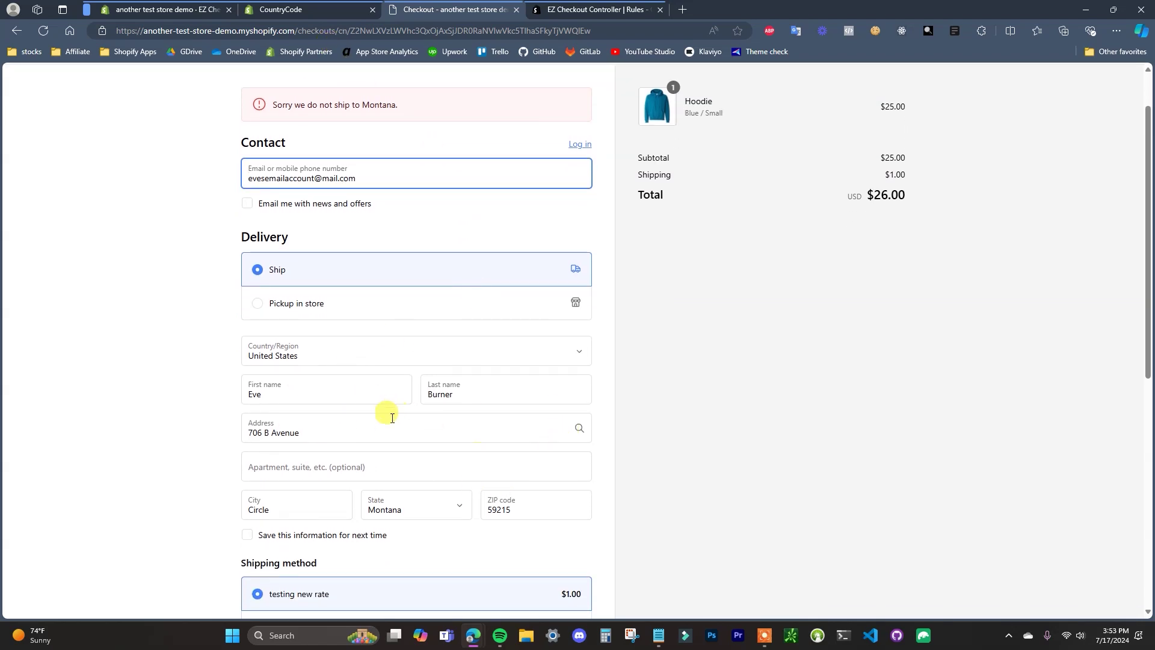
{"action": "scroll", "coordinate": [306, 158], "scroll_direction": "up", "scroll_amount": 1}
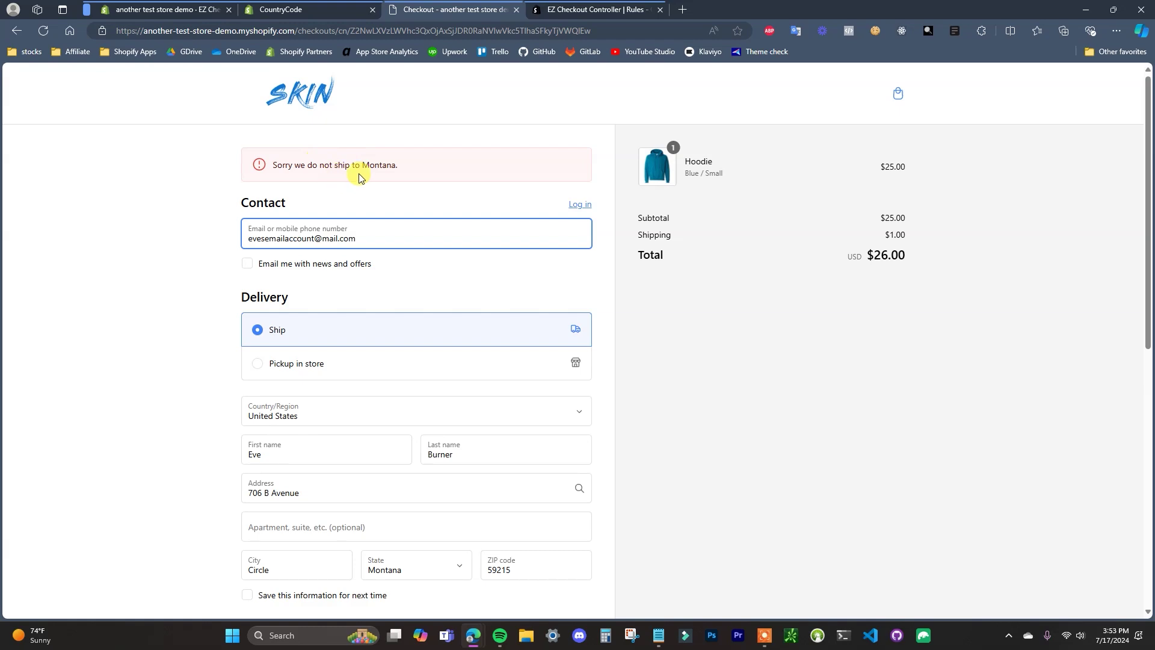
{"action": "mouse_move", "coordinate": [401, 168]}
{"action": "left_mouse_down"}
{"action": "mouse_move", "coordinate": [307, 165]}
{"action": "mouse_move", "coordinate": [416, 169]}
{"action": "left_mouse_up"}
{"action": "scroll", "coordinate": [509, 443], "scroll_direction": "down", "scroll_amount": 7}
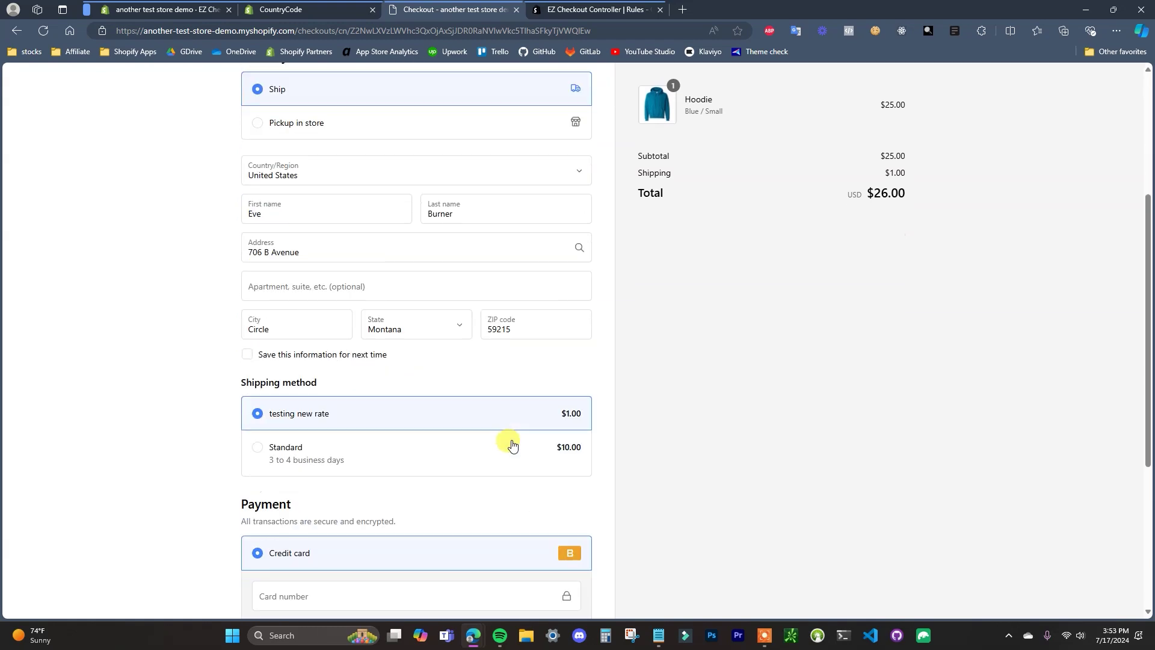
{"action": "scroll", "coordinate": [475, 529], "scroll_direction": "down", "scroll_amount": 2}
{"action": "scroll", "coordinate": [472, 490], "scroll_direction": "up", "scroll_amount": 8}
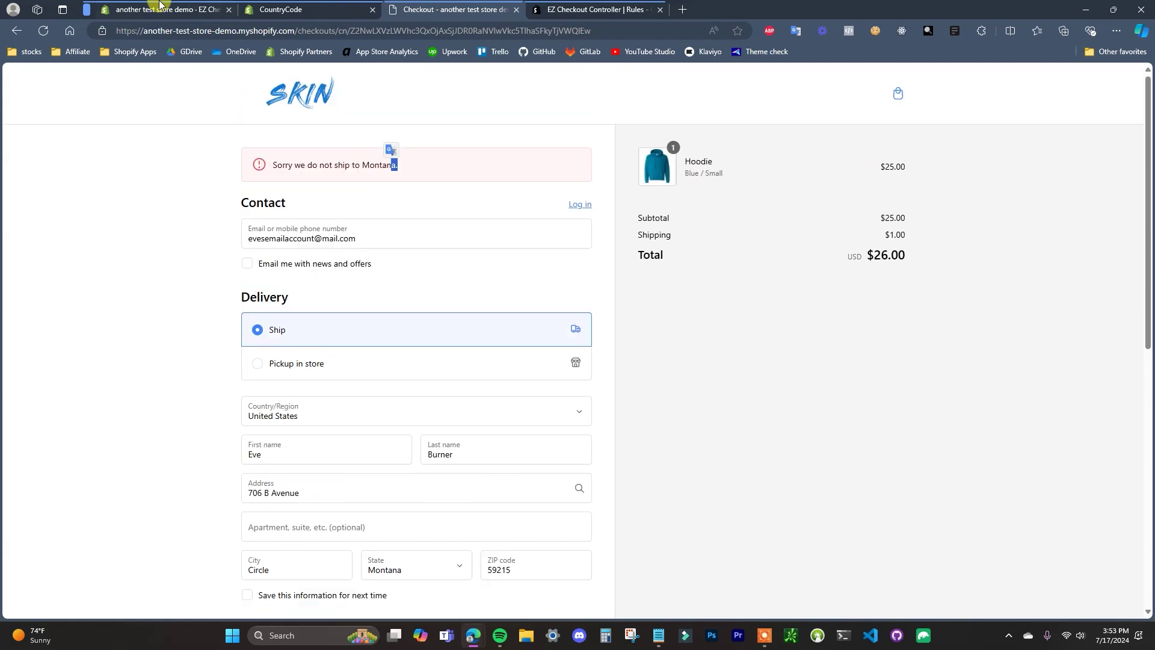
{"action": "left_click", "coordinate": [163, 10]}
{"action": "scroll", "coordinate": [815, 335], "scroll_direction": "up", "scroll_amount": 1}
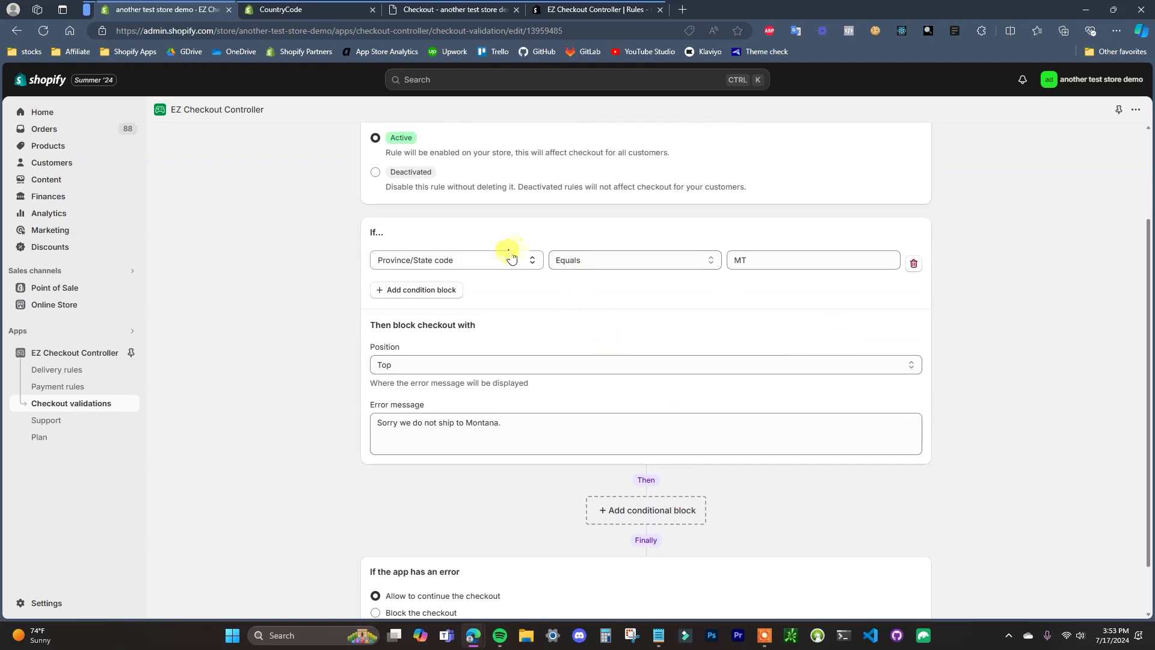
Set the condition to Address line (1 & 2) Contains 'po box'
{"action": "left_click", "coordinate": [490, 261]}
{"action": "scroll", "coordinate": [503, 382], "scroll_direction": "down", "scroll_amount": 1}
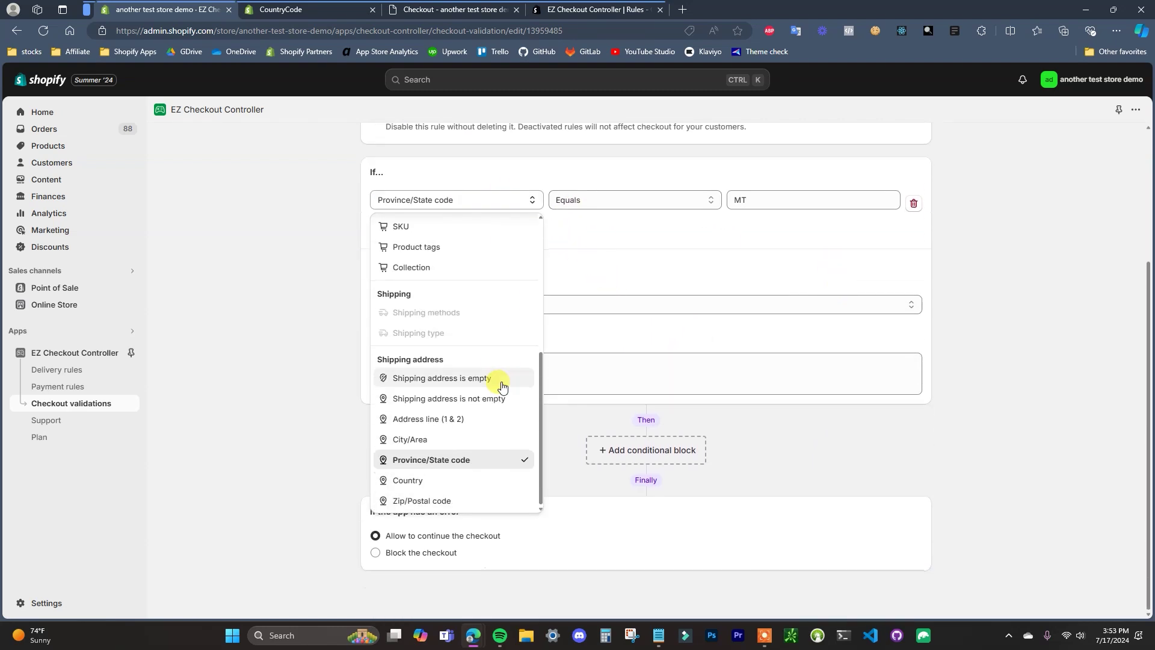
{"action": "left_click", "coordinate": [466, 419]}
{"action": "scroll", "coordinate": [601, 409], "scroll_direction": "up", "scroll_amount": 3}
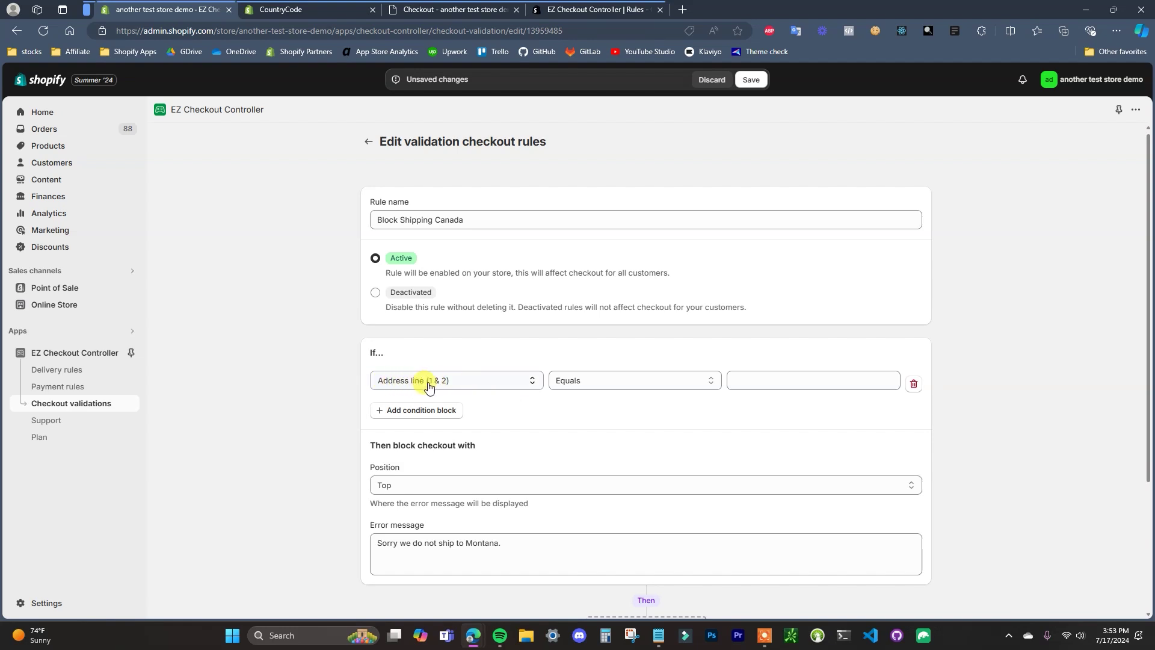
{"action": "left_click", "coordinate": [642, 383]}
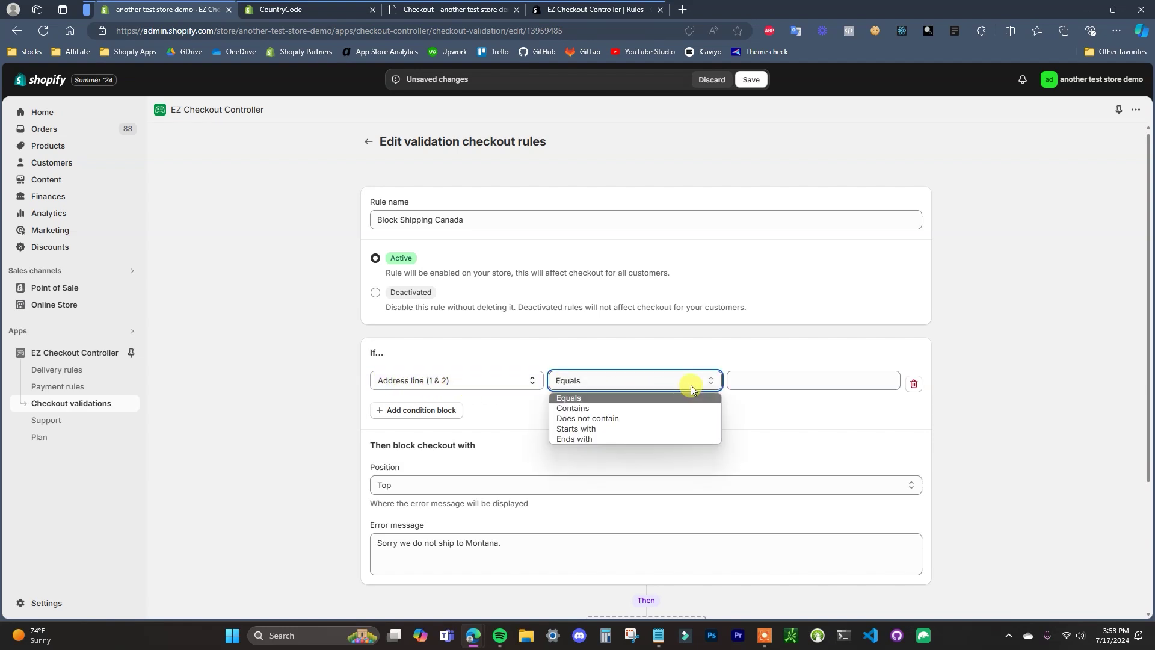
{"action": "left_click", "coordinate": [583, 409]}
{"action": "left_click", "coordinate": [799, 388]}
{"action": "type", "text": "po box"}
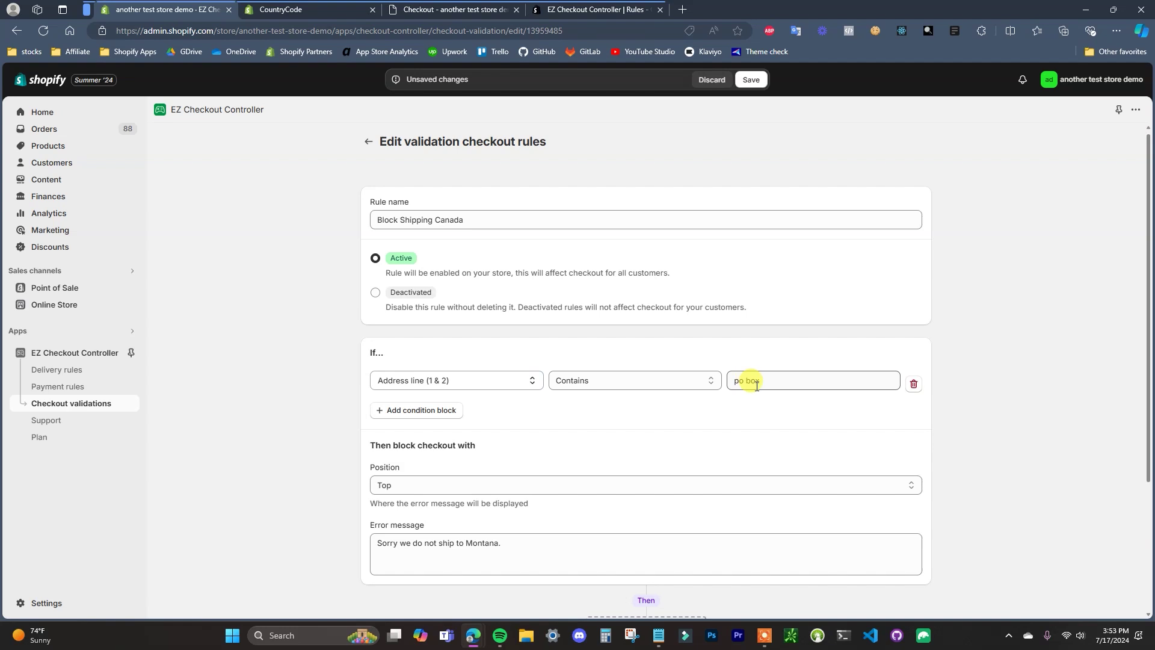
{"action": "left_click", "coordinate": [564, 535]}
Reword the error message to 'Sorry we do not ship to PO Boxes.'
{"action": "left_click_drag", "start_coordinate": [466, 544], "coordinate": [498, 544]}
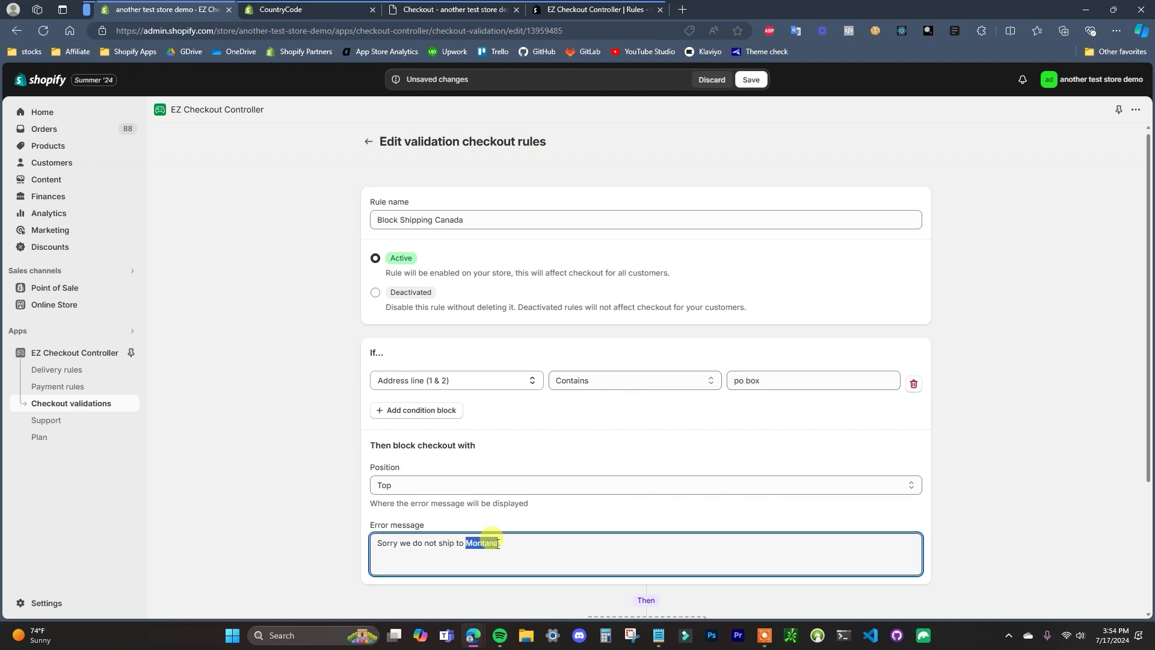
{"action": "type", "text": "PO BOxes."}
{"action": "left_click", "coordinate": [993, 493]}
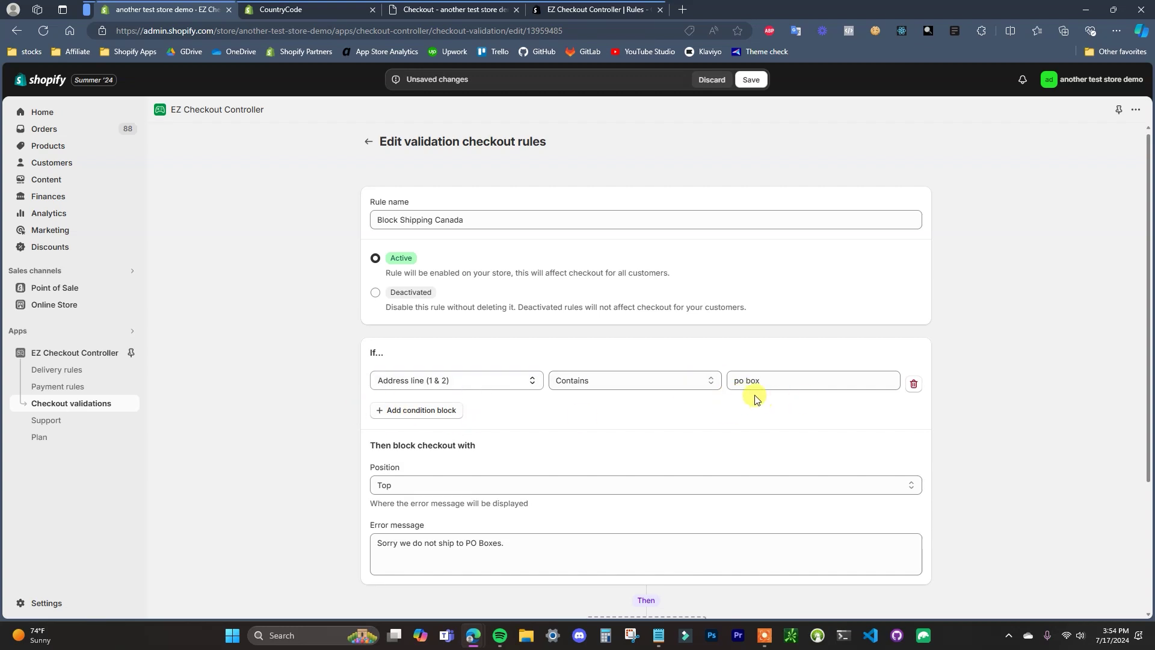
Add OR conditions for Address line (1 & 2) Contains 'p.o box' and the other spelling variants
{"action": "left_click", "coordinate": [431, 411]}
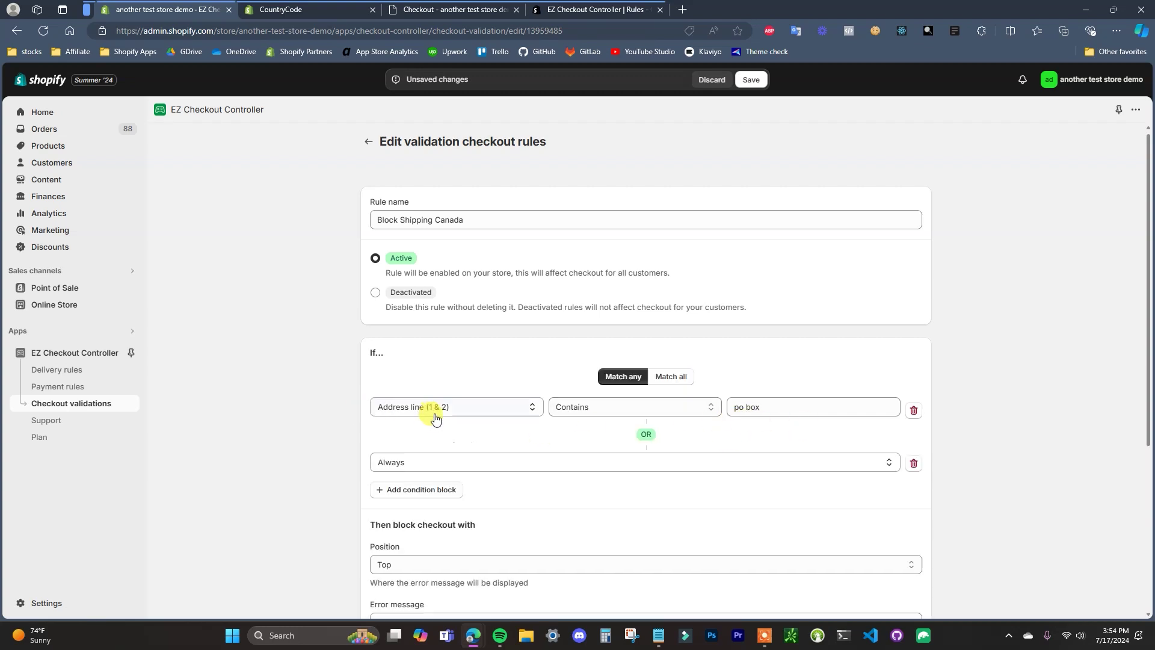
{"action": "left_click", "coordinate": [564, 464]}
{"action": "scroll", "coordinate": [529, 363], "scroll_direction": "down", "scroll_amount": 5}
{"action": "left_click", "coordinate": [486, 356]}
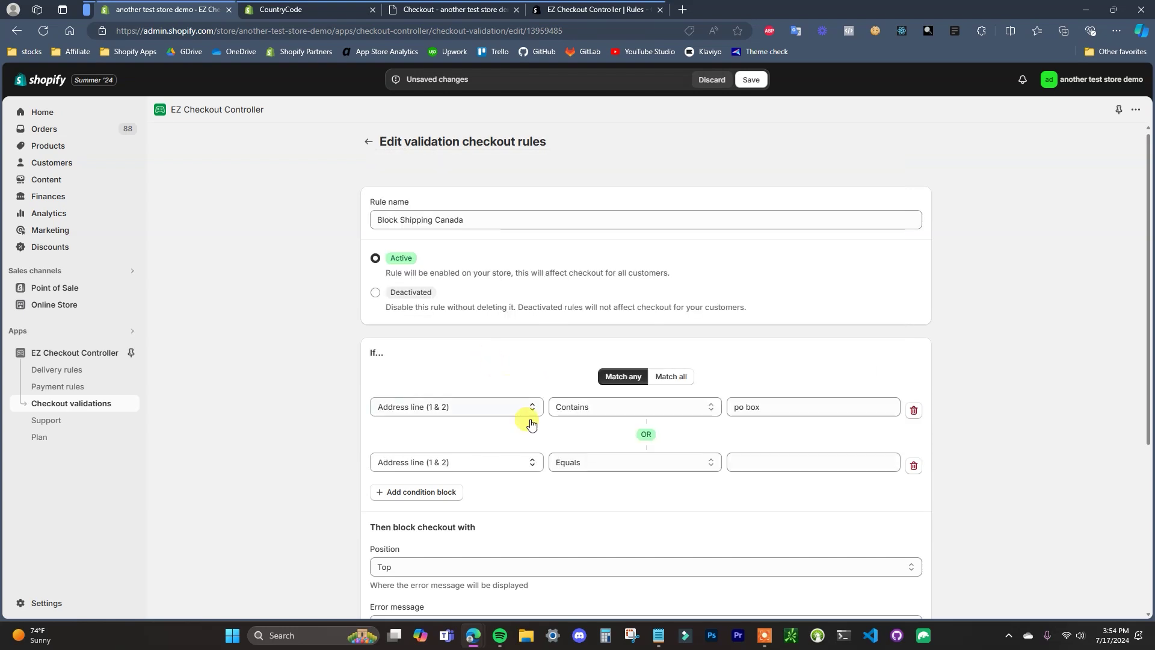
{"action": "left_click", "coordinate": [661, 467]}
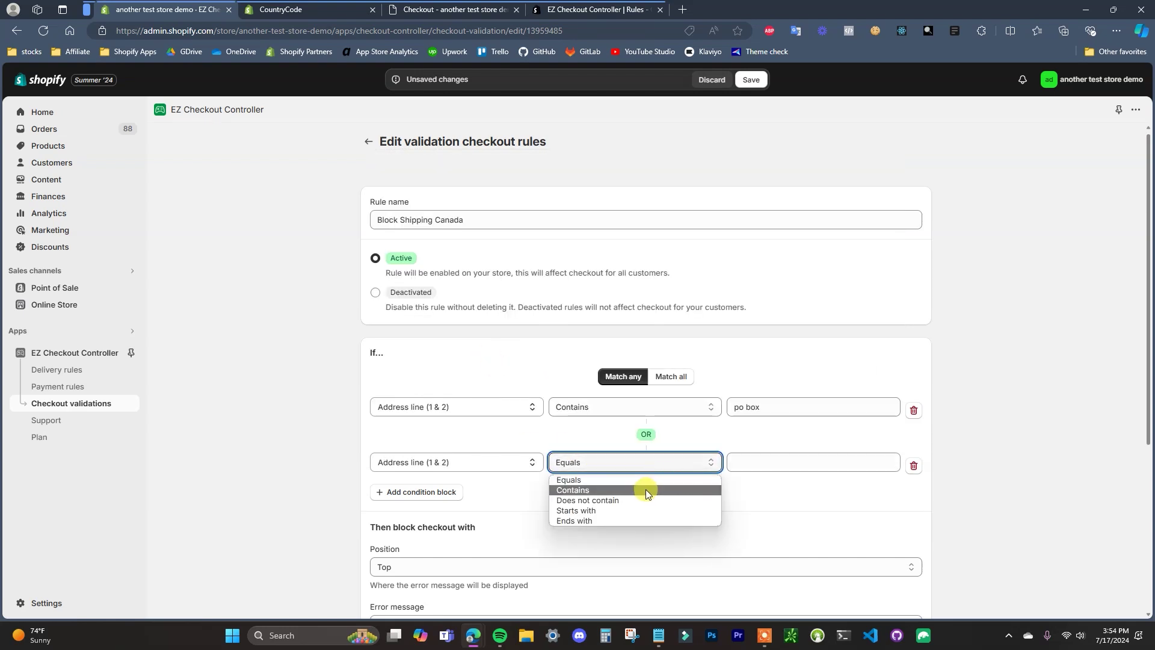
{"action": "left_click", "coordinate": [644, 489]}
{"action": "left_click", "coordinate": [812, 460]}
{"action": "type", "text": "p.o box"}
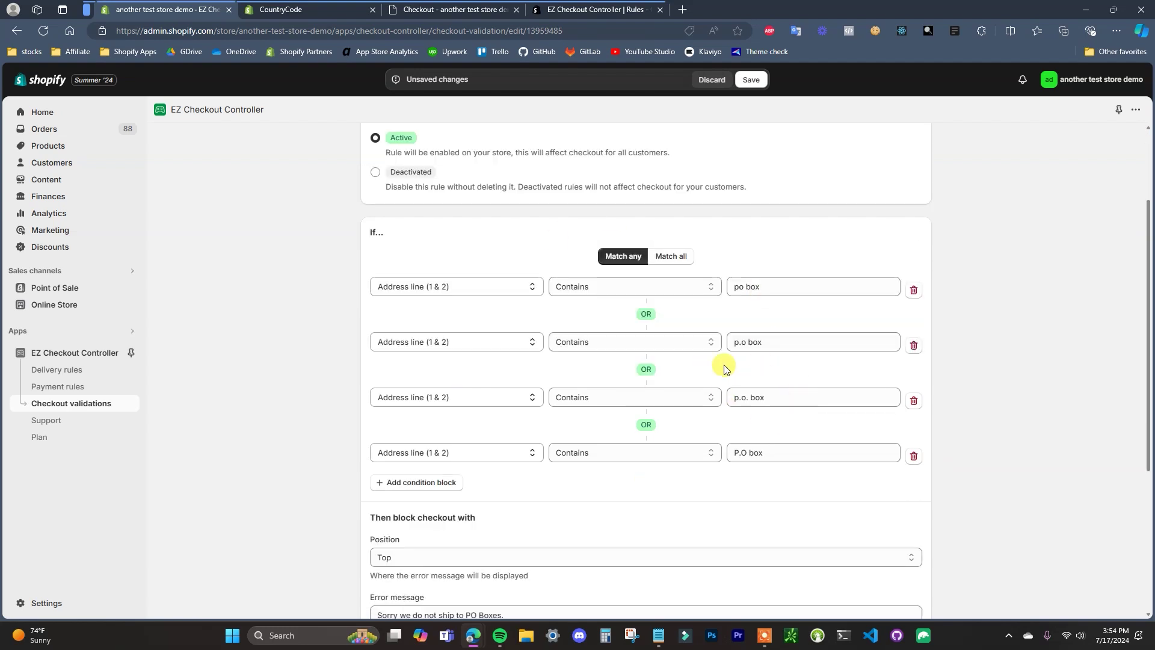
{"action": "left_click", "coordinate": [779, 396]}
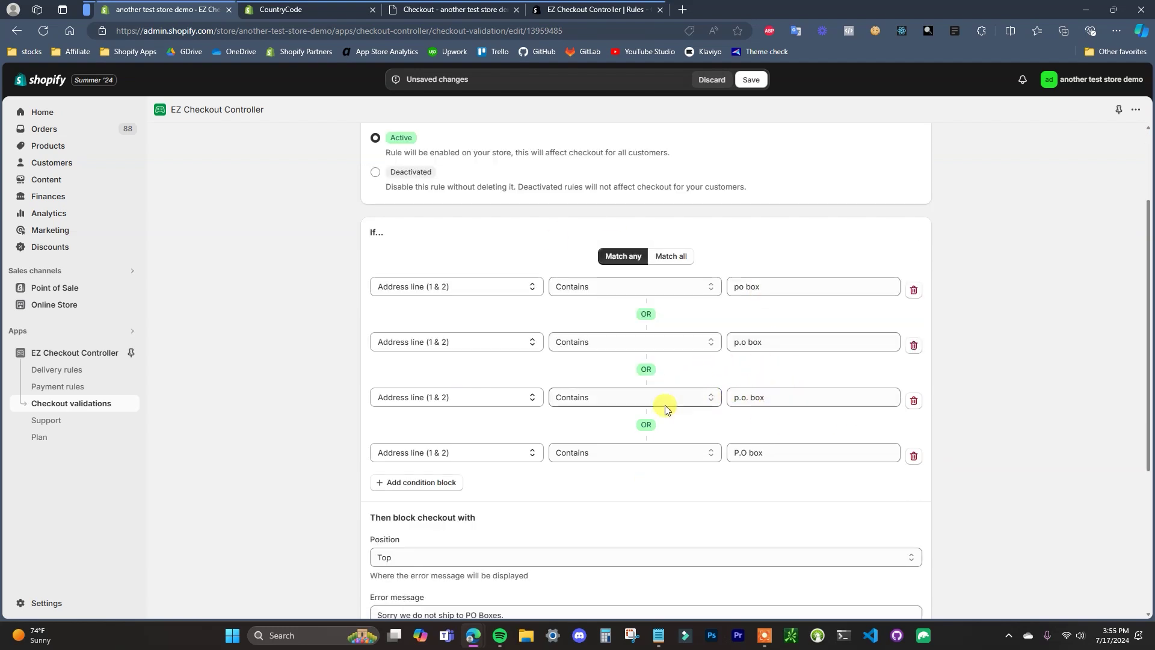
Save the rule with the 'p.o box', 'p.o. box' and 'P.O box' conditions
{"action": "scroll", "coordinate": [763, 241], "scroll_direction": "up", "scroll_amount": 1}
{"action": "left_click", "coordinate": [749, 83]}
{"action": "scroll", "coordinate": [842, 391], "scroll_direction": "down", "scroll_amount": 1}
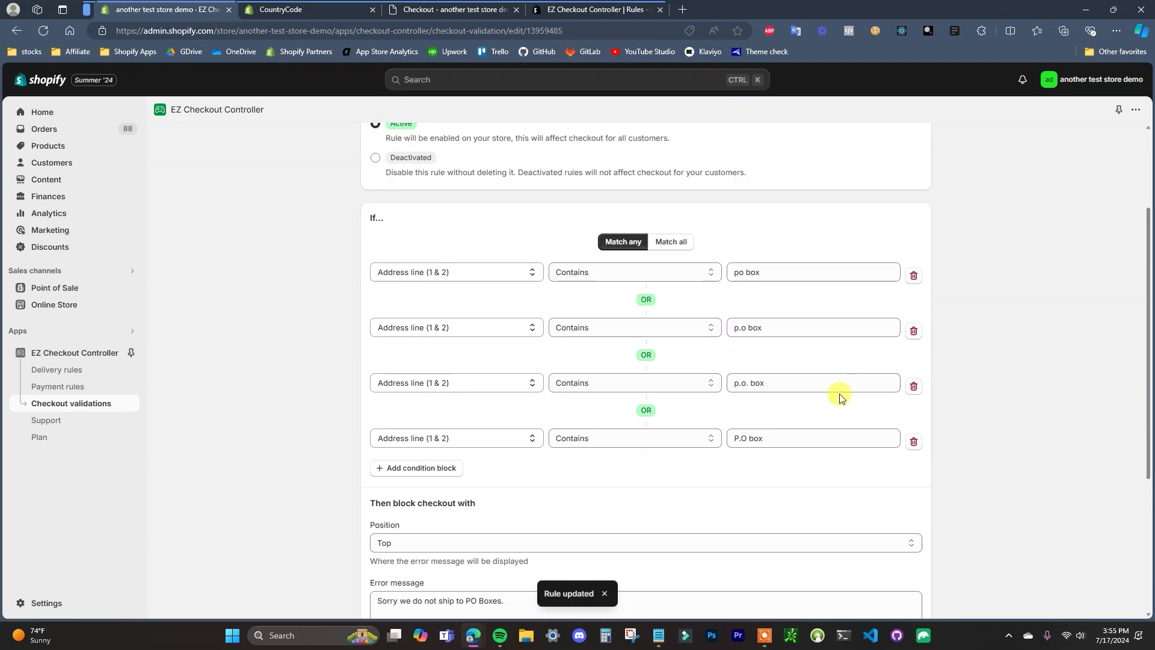
{"action": "scroll", "coordinate": [782, 430], "scroll_direction": "down", "scroll_amount": 2}
{"action": "scroll", "coordinate": [630, 367], "scroll_direction": "up", "scroll_amount": 1}
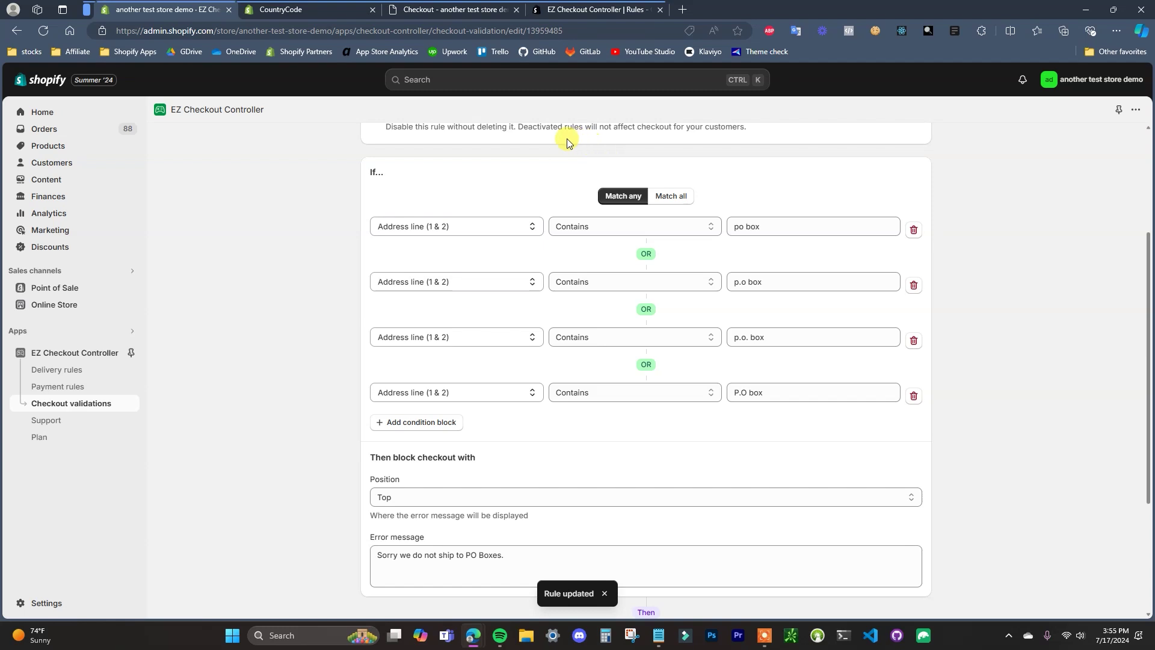
{"action": "left_click", "coordinate": [452, 9]}
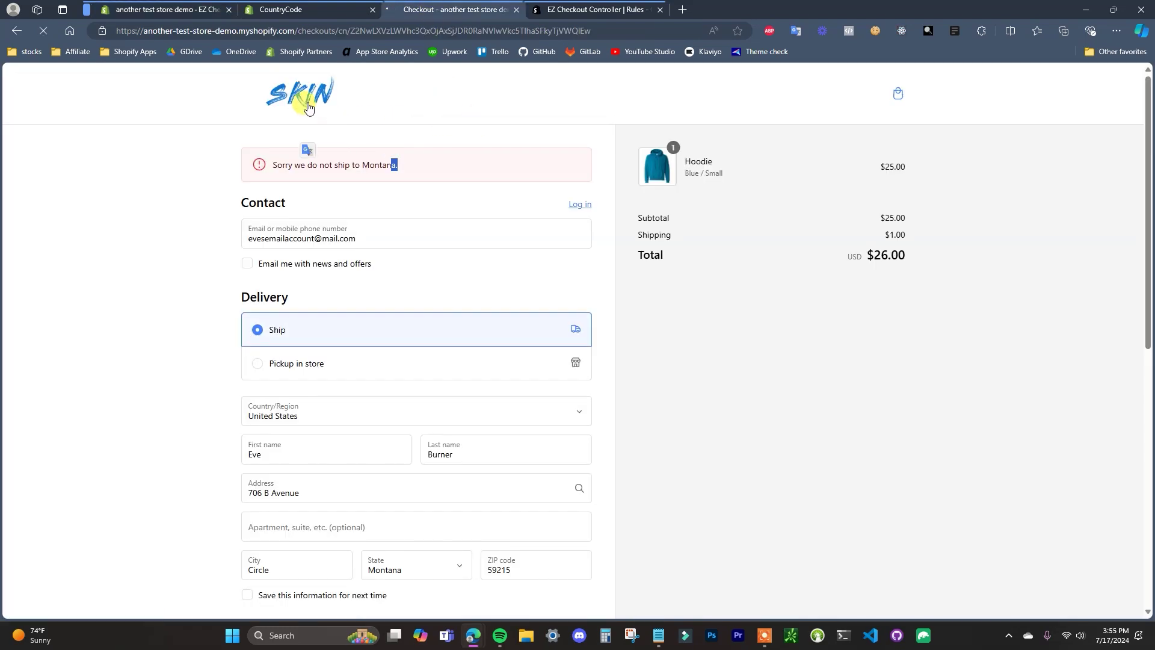
Return to checkout via the cart and enter 'po box 132' in Apartment to trigger the PO Boxes error
{"action": "left_click", "coordinate": [308, 107]}
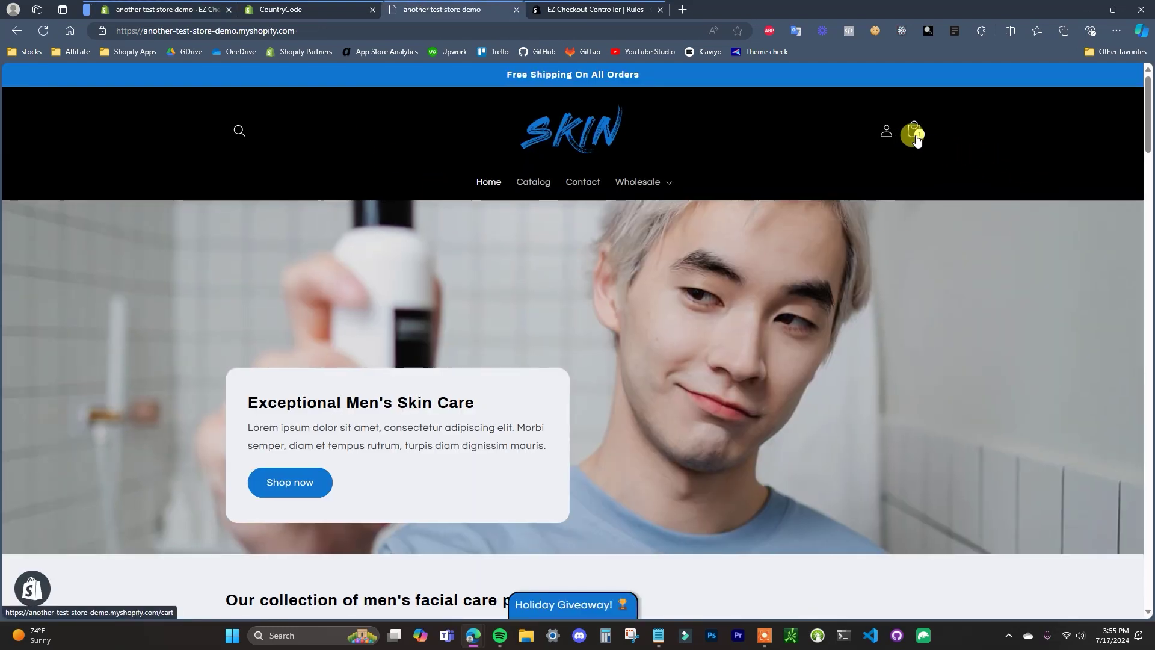
{"action": "left_click", "coordinate": [914, 134]}
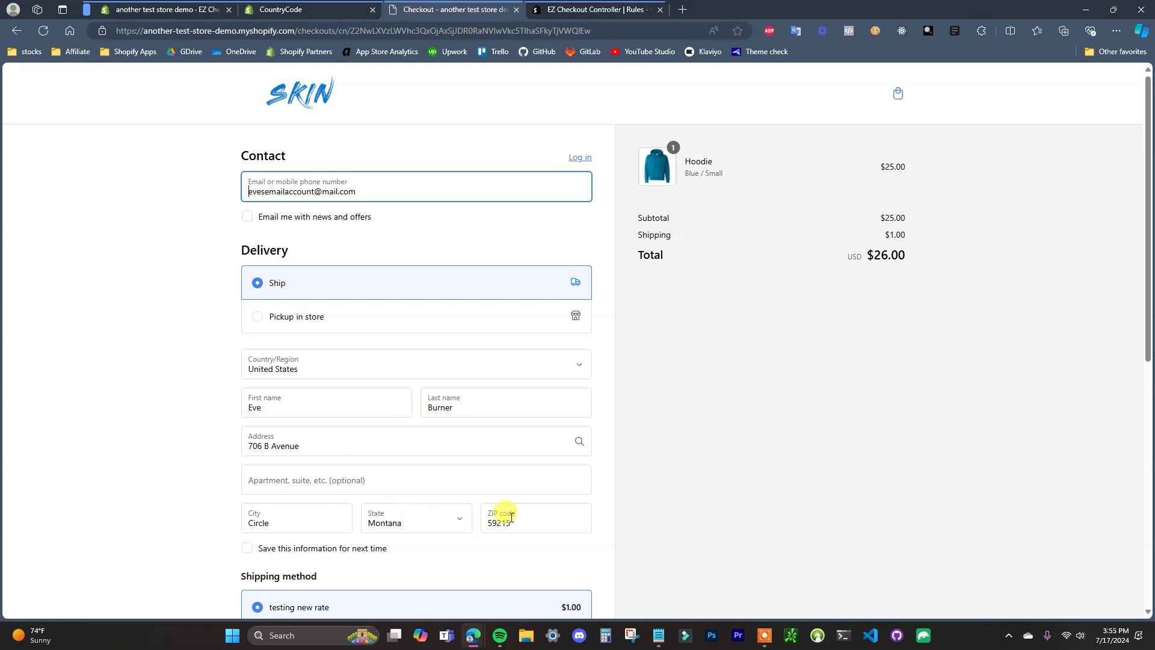
{"action": "left_click", "coordinate": [411, 479]}
{"action": "type", "text": "apt 13243"}
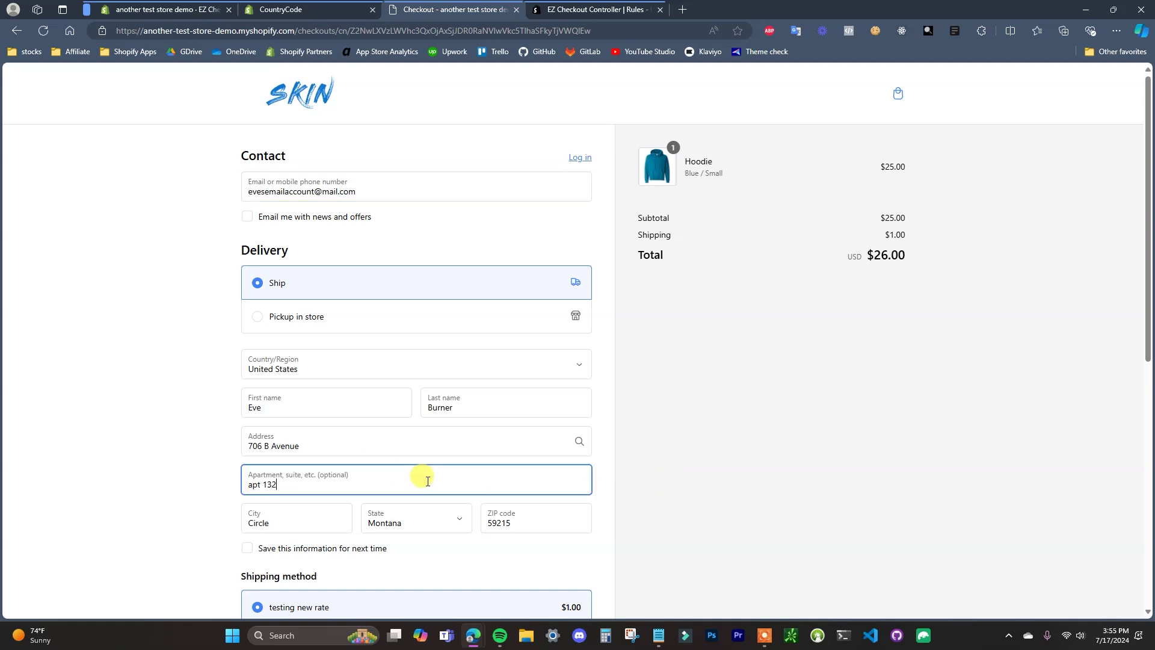
{"action": "left_click", "coordinate": [660, 488]}
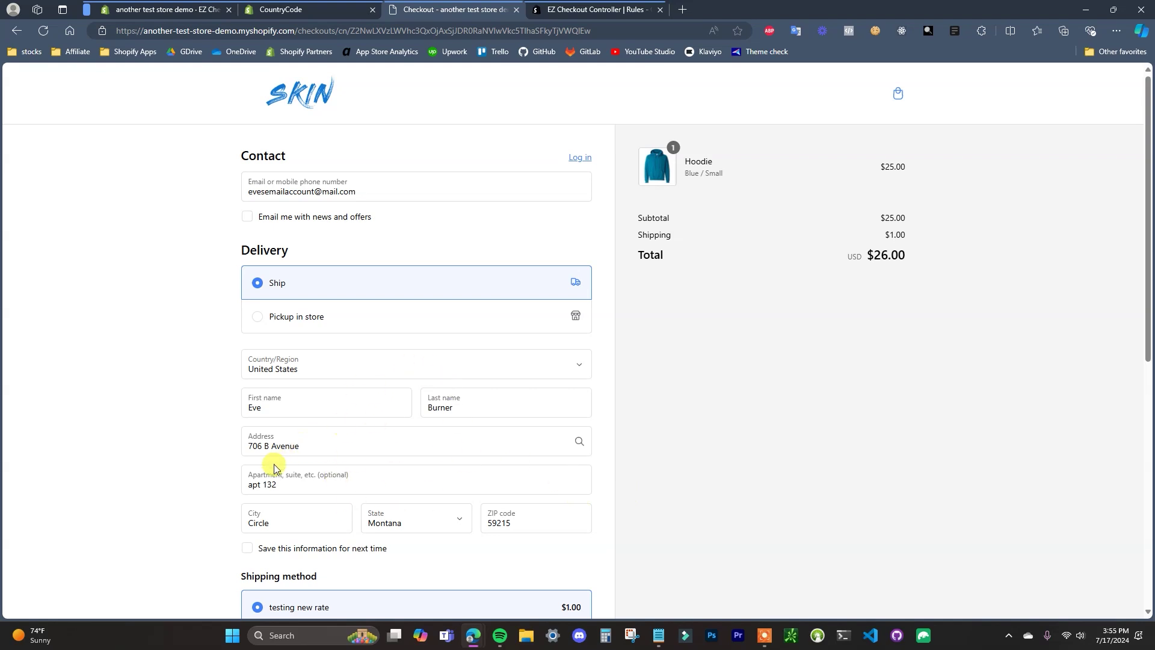
{"action": "left_click_drag", "start_coordinate": [261, 486], "coordinate": [236, 492]}
{"action": "type", "text": "po box"}
{"action": "left_click", "coordinate": [745, 471]}
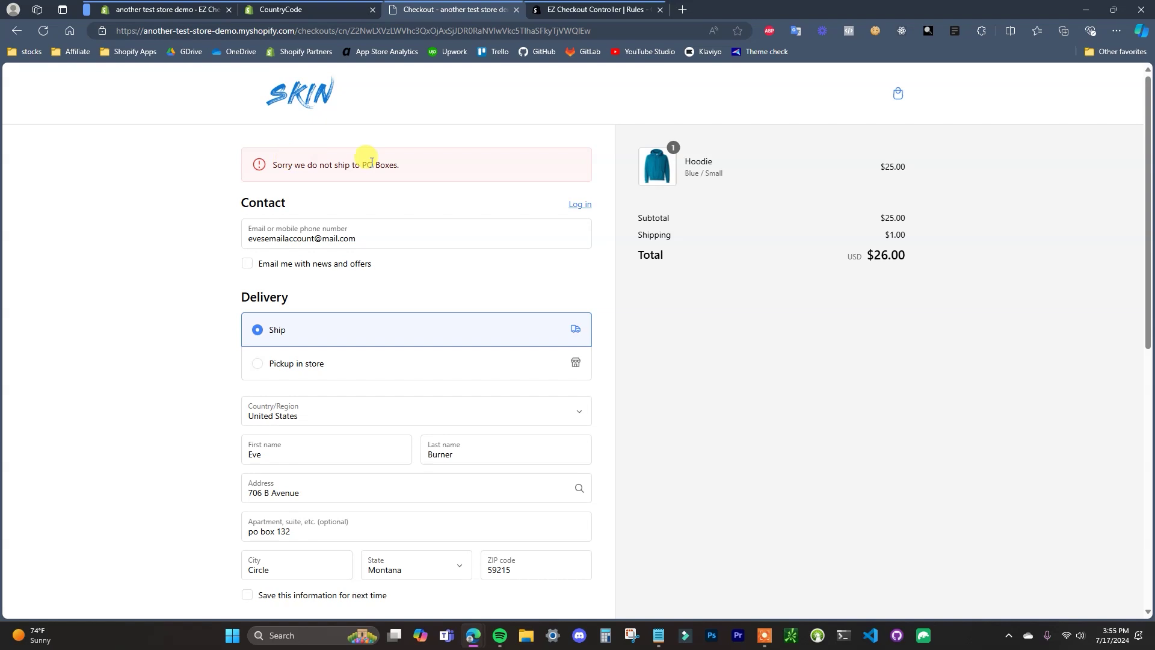
Change the apartment line to 'p.o box 132' and confirm it is also rejected
{"action": "left_click", "coordinate": [255, 533]}
{"action": "type", "text": "."}
{"action": "left_click", "coordinate": [728, 538]}
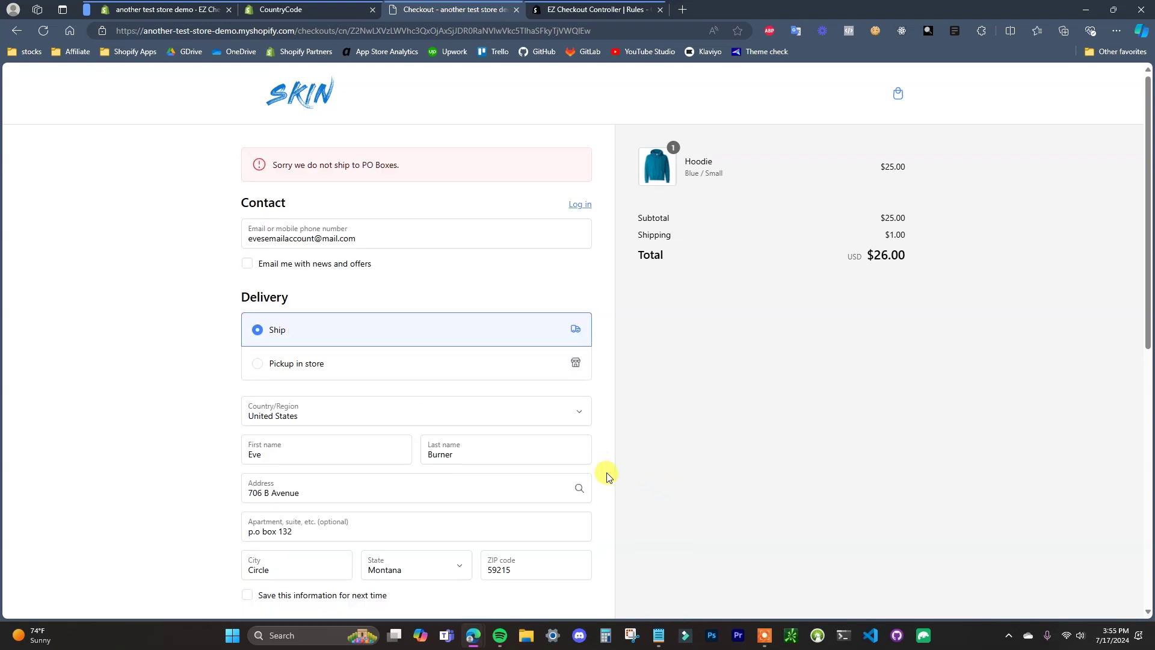
{"action": "left_click", "coordinate": [163, 11]}
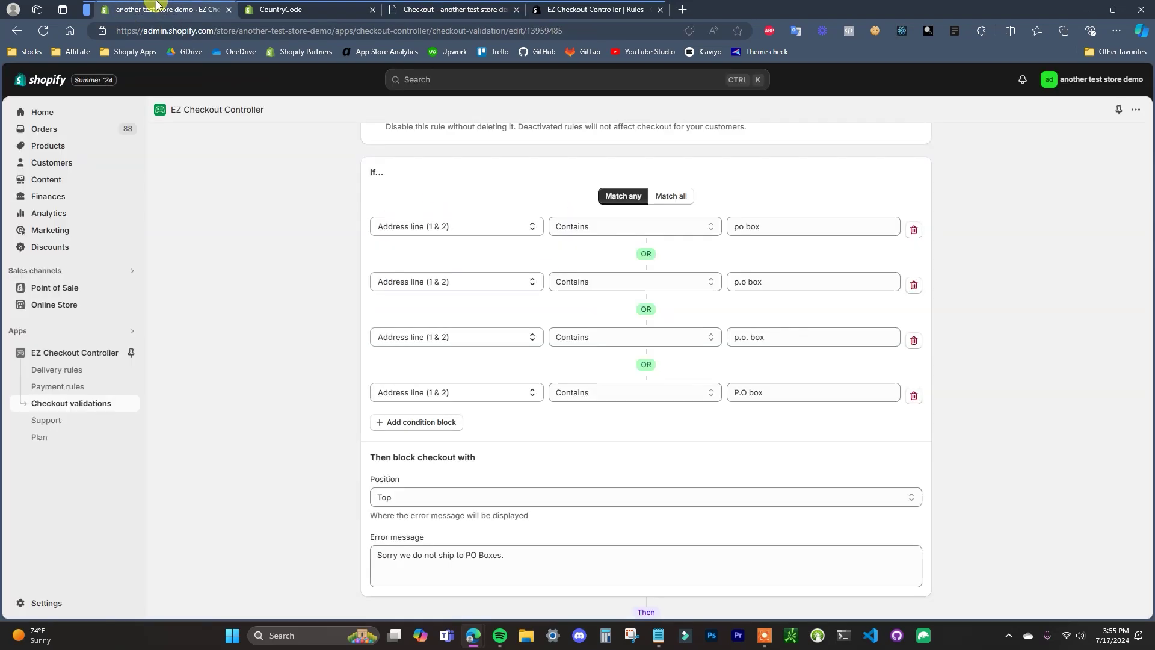
{"action": "scroll", "coordinate": [842, 481], "scroll_direction": "up", "scroll_amount": 2}
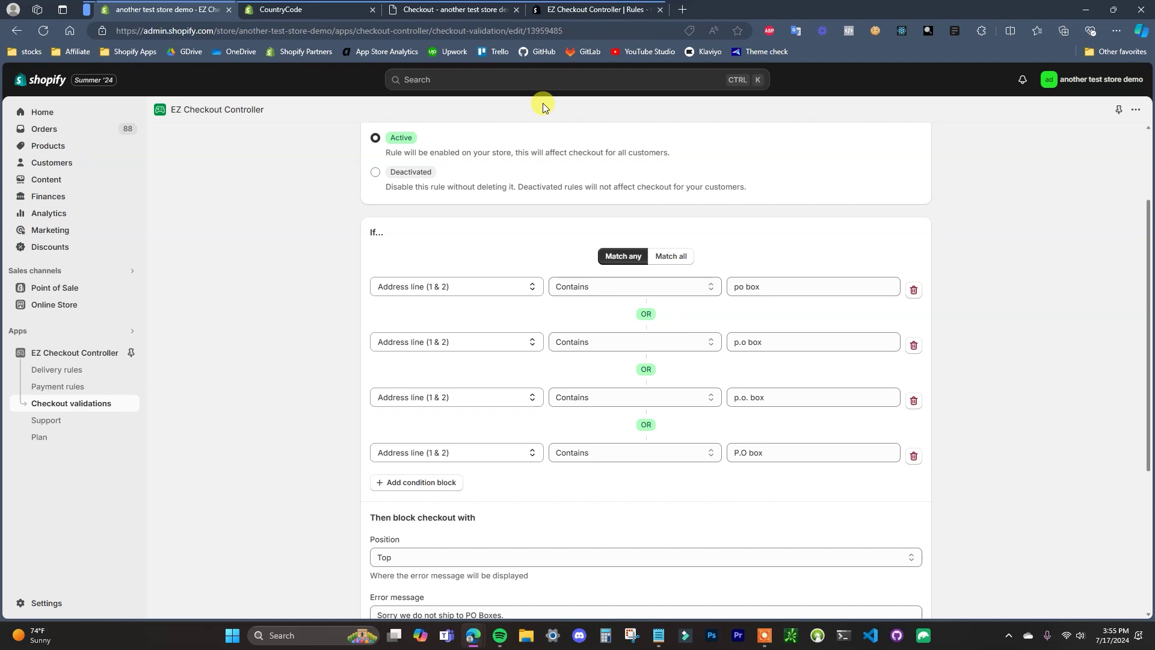
{"action": "left_click", "coordinate": [472, 10]}
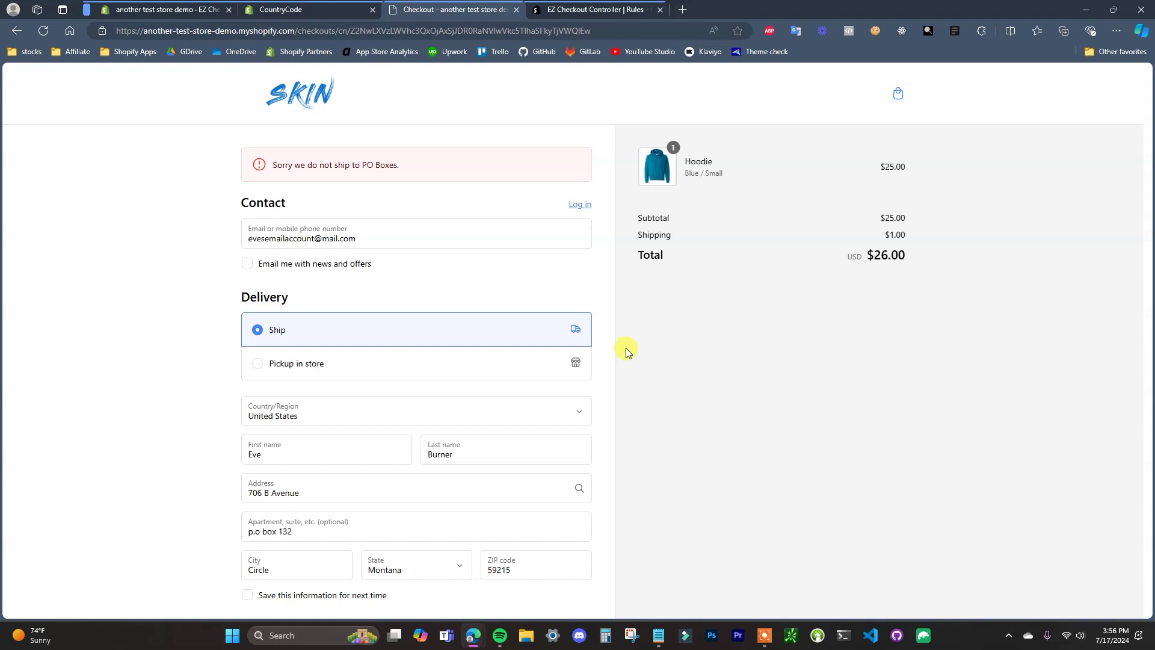
{"action": "left_click", "coordinate": [129, 8]}
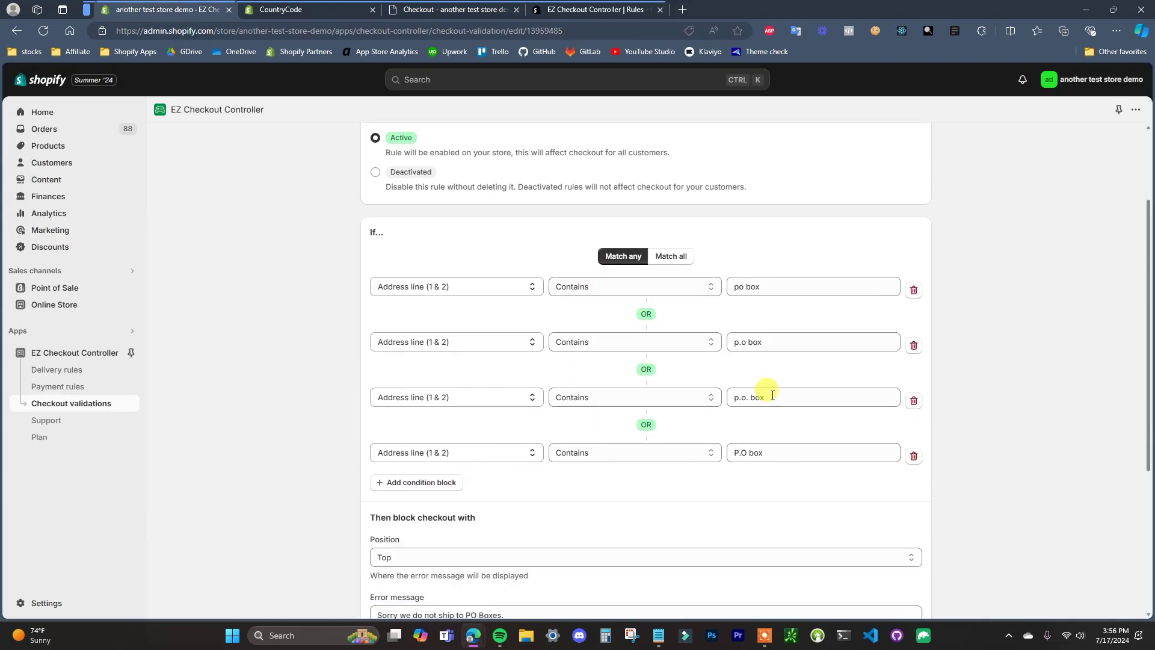
{"action": "key", "text": "ctrl+3"}
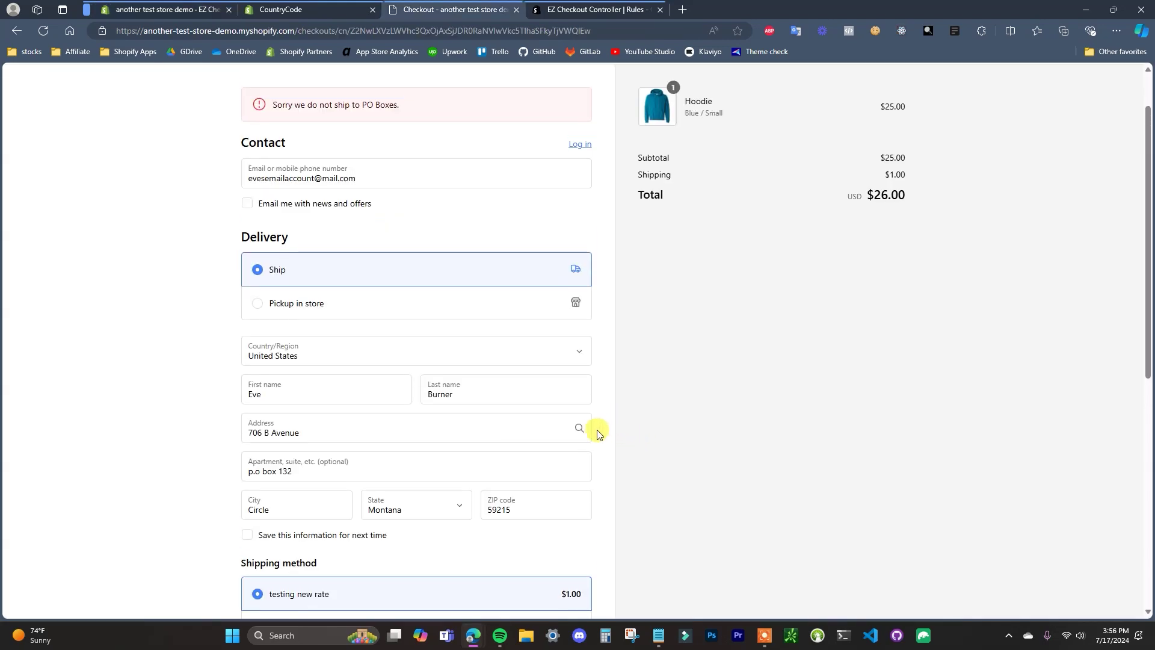
{"action": "key", "text": "ctrl+1"}
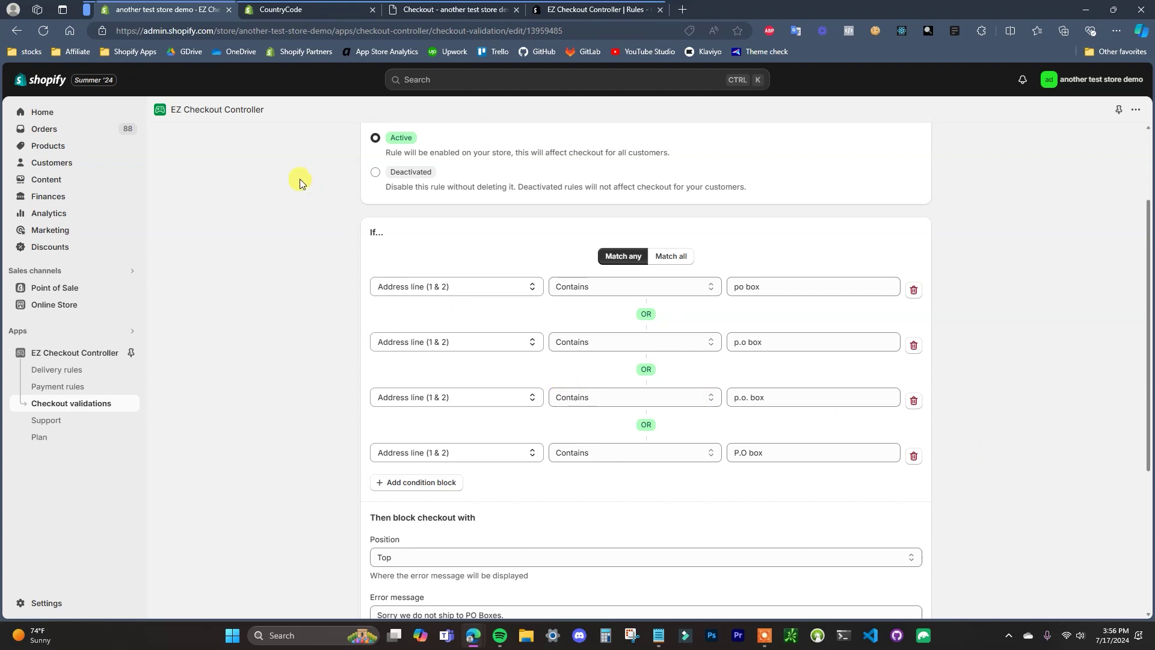
{"action": "left_click", "coordinate": [583, 9]}
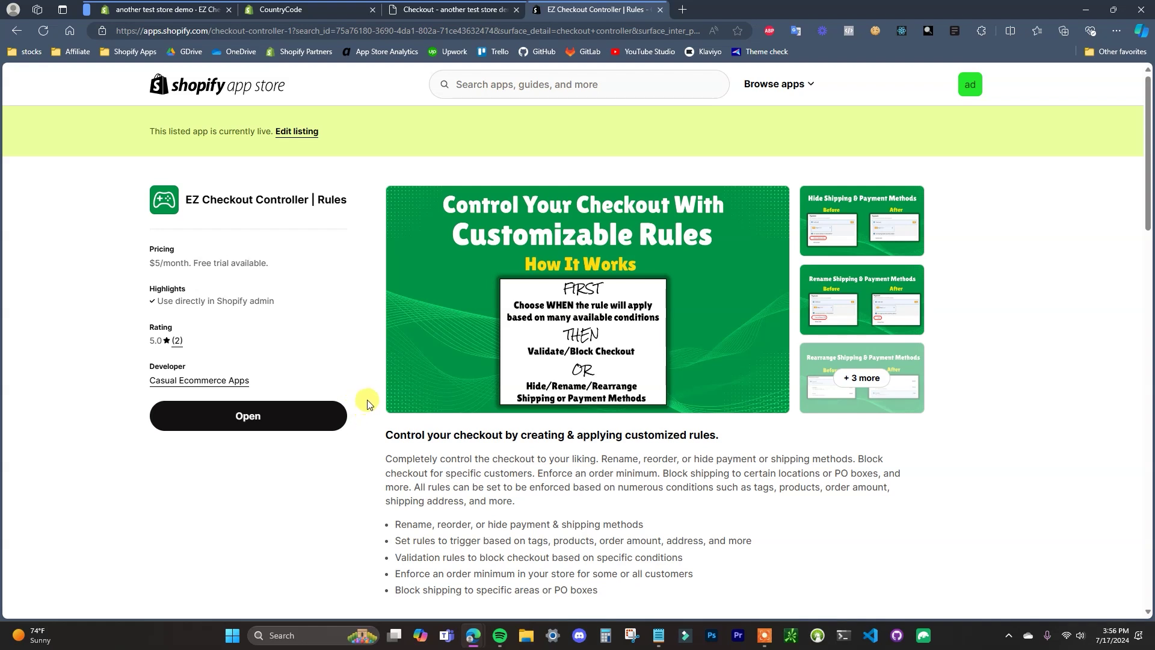
{"action": "left_click", "coordinate": [176, 8]}
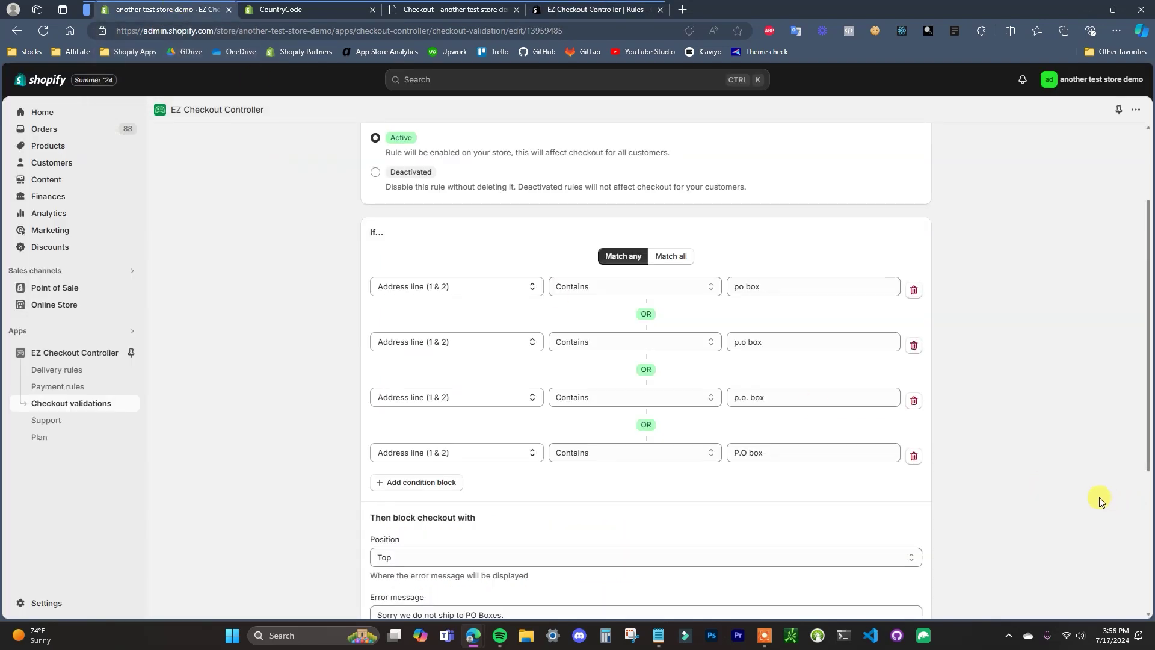